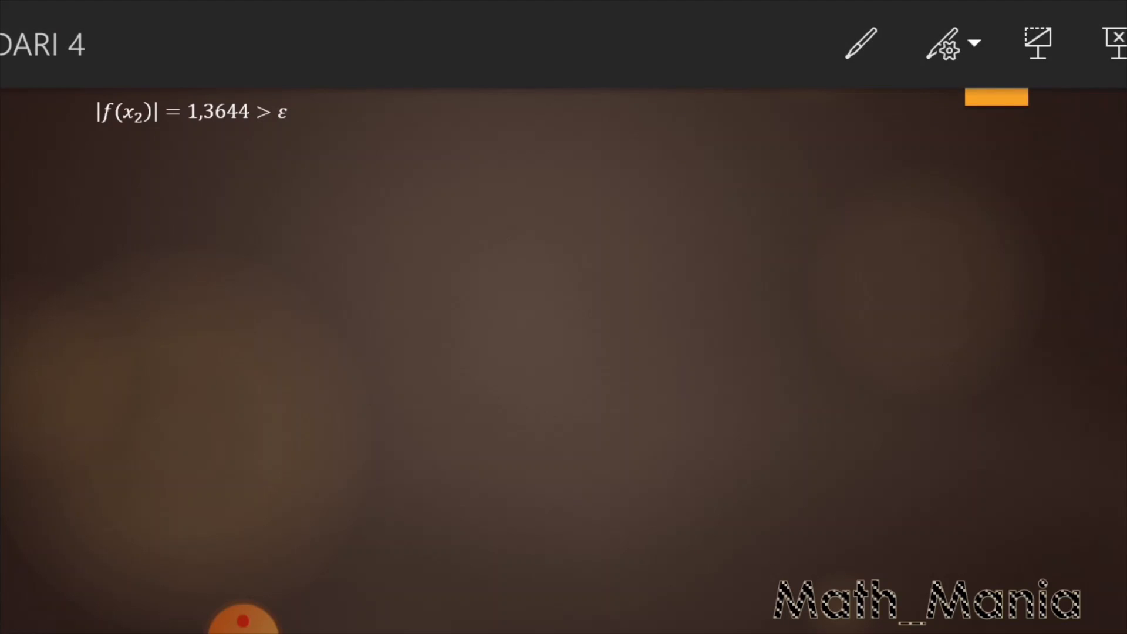
click(548, 310)
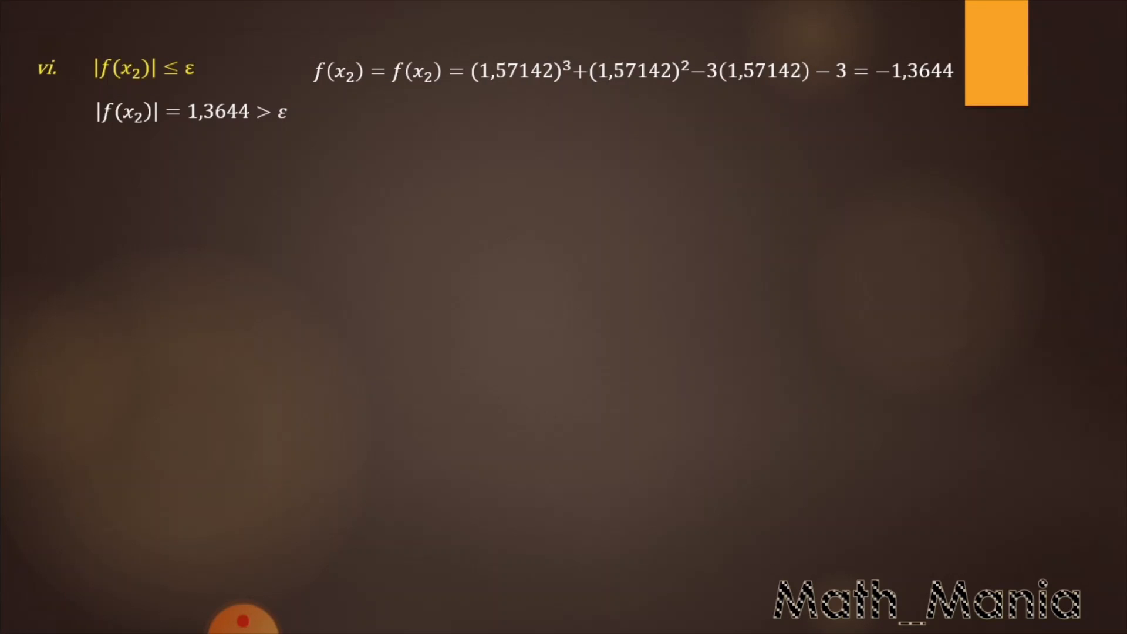
key(Right)
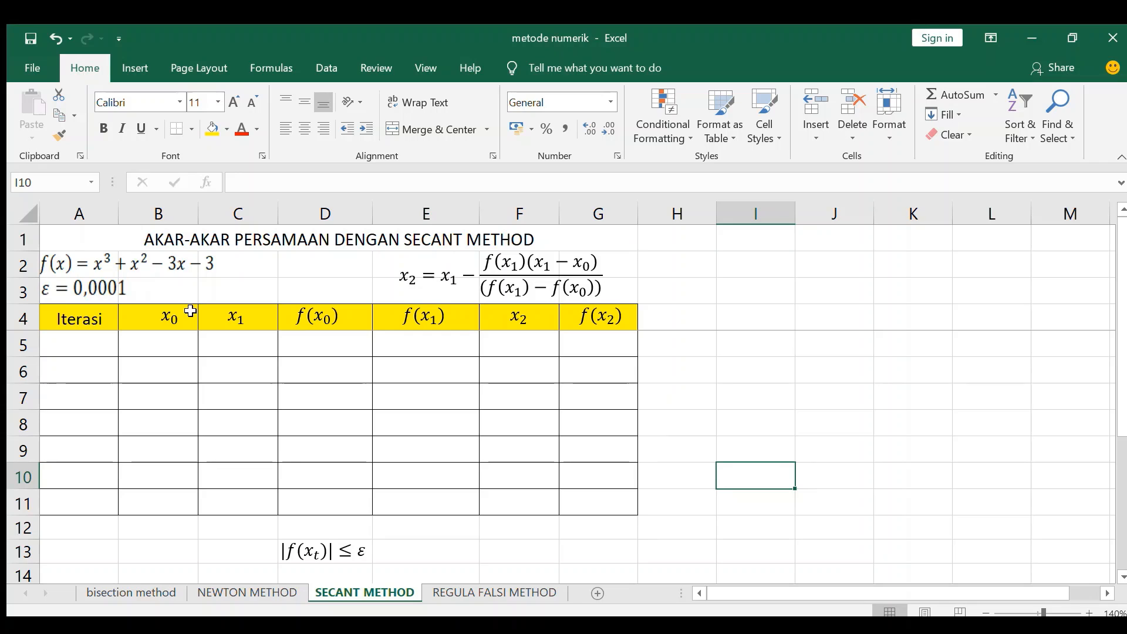
Step: Fill in row 5 with iteration number 1, x0 = 1 in B5 and x1 = 2 in C5
click(71, 292)
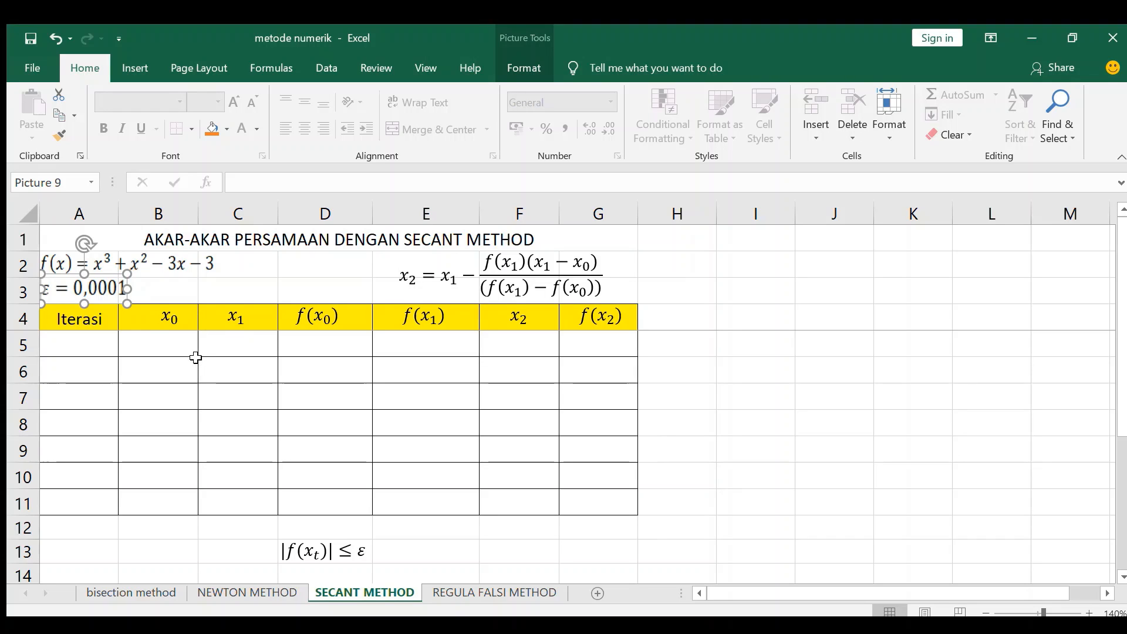
click(78, 341)
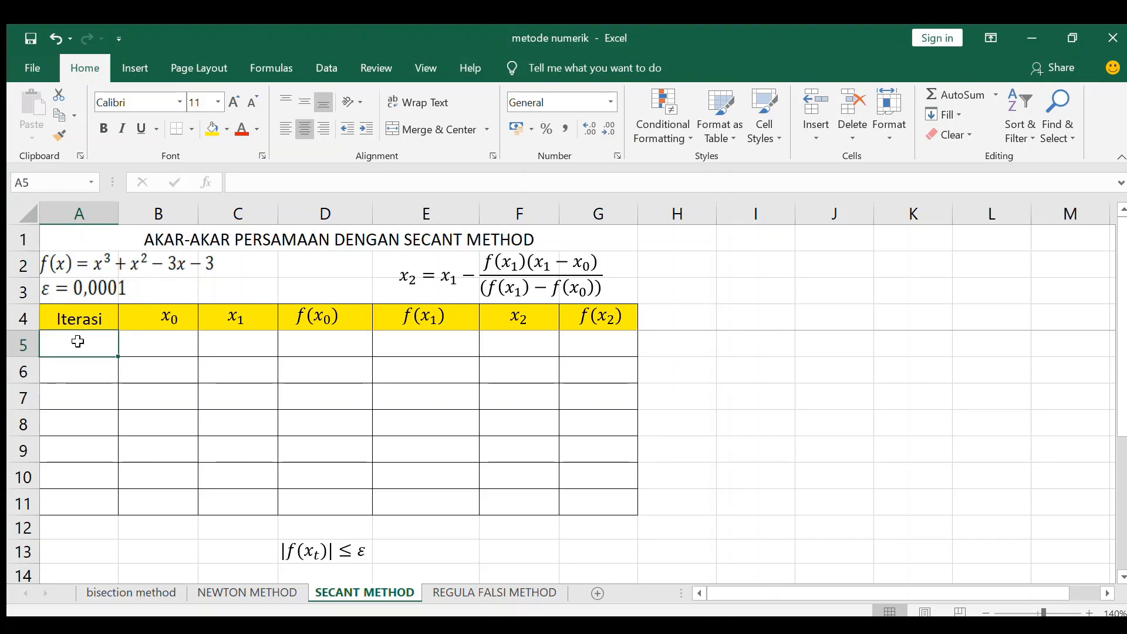
double_click(81, 345)
key(Return)
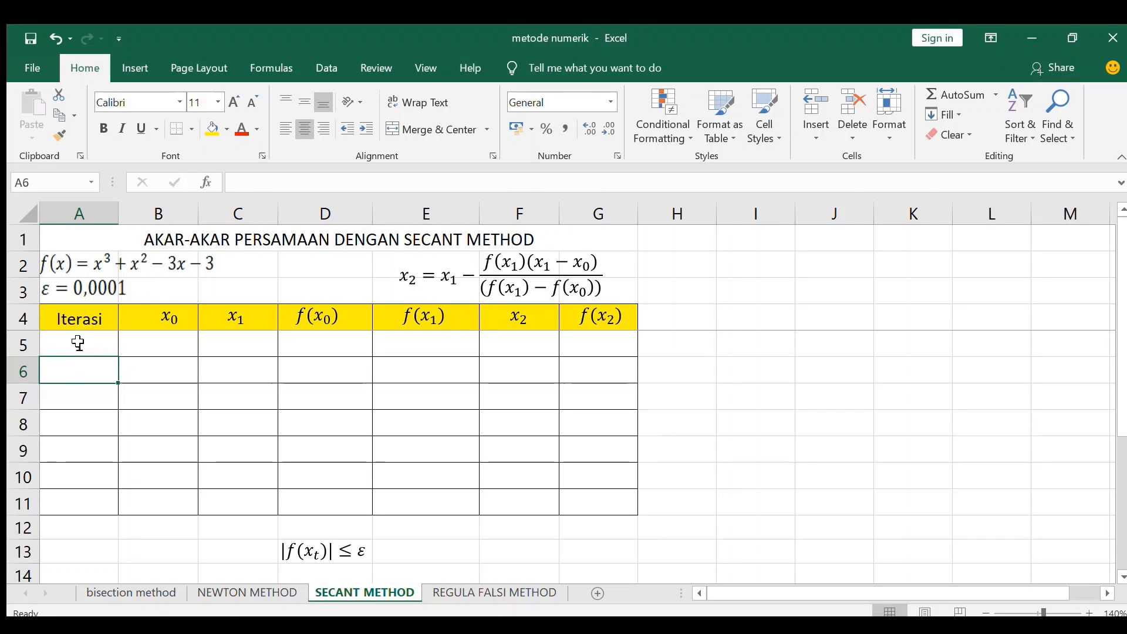
click(79, 343)
key(Right)
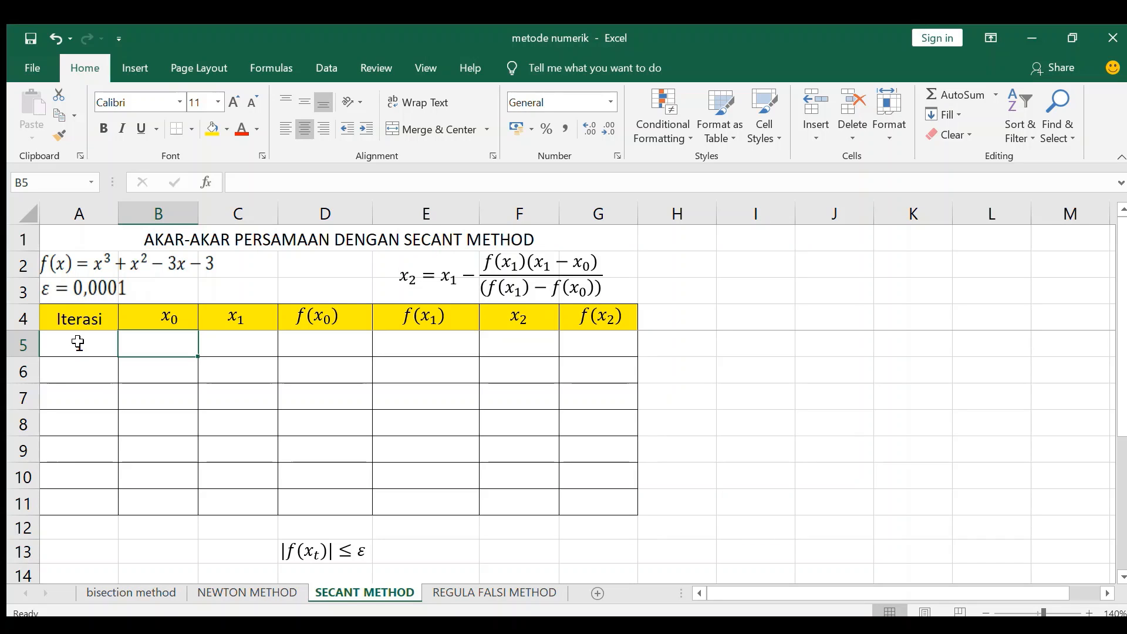
text(1)
key(Right)
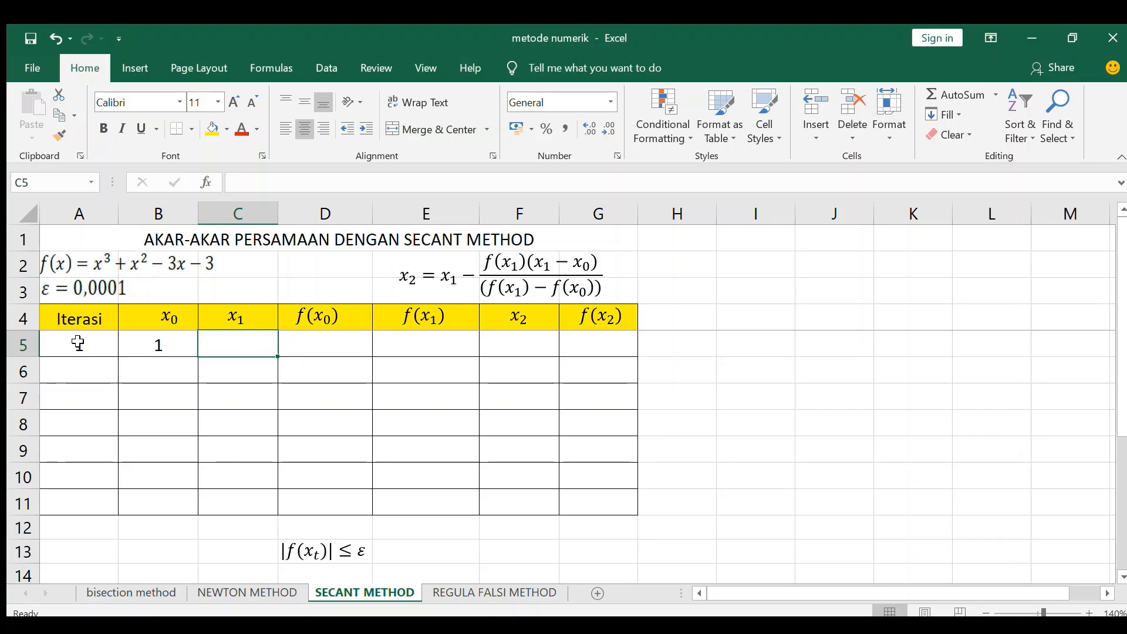
text(2)
key(Right)
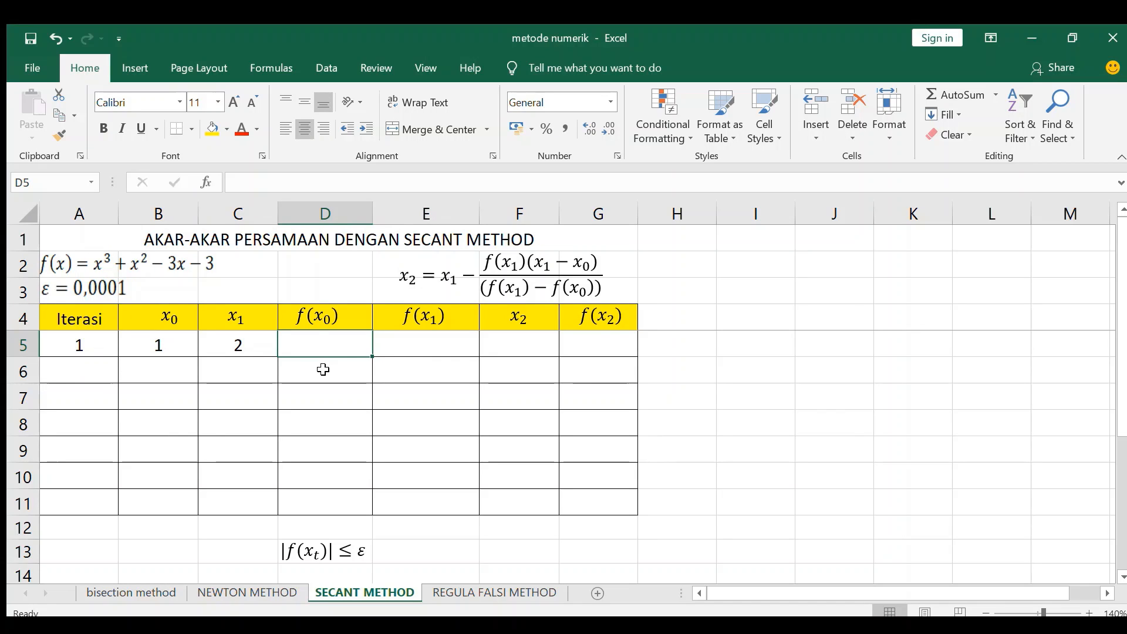
Step: Calculate f(x0) in D5 with the formula =B5^3+B5^2-3*B5-3
text(=)
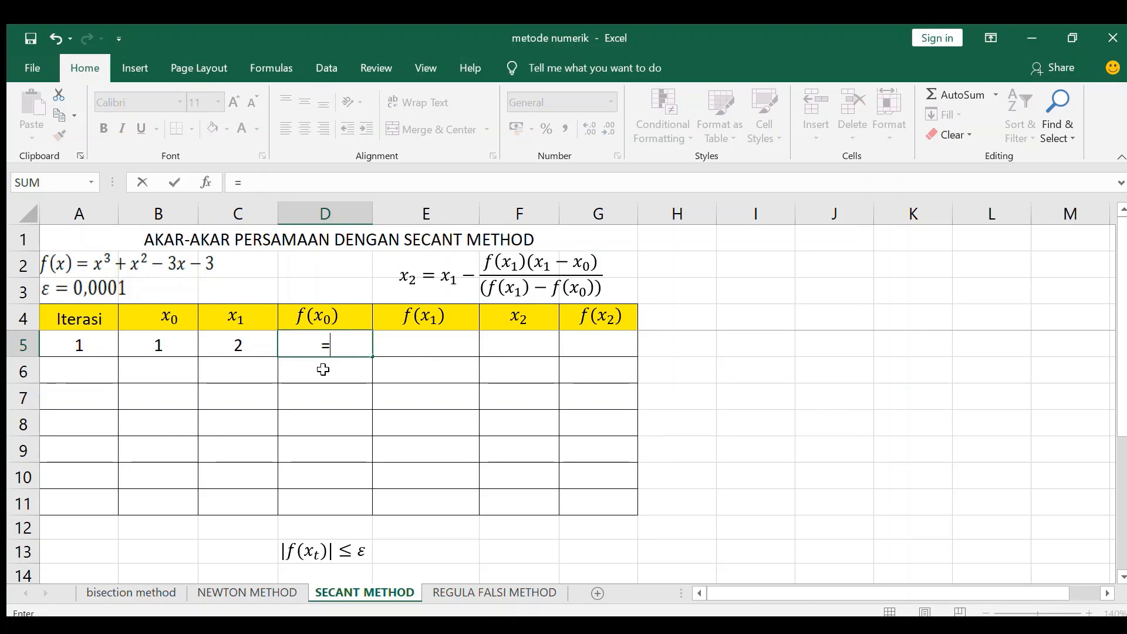
click(154, 350)
text(^3)
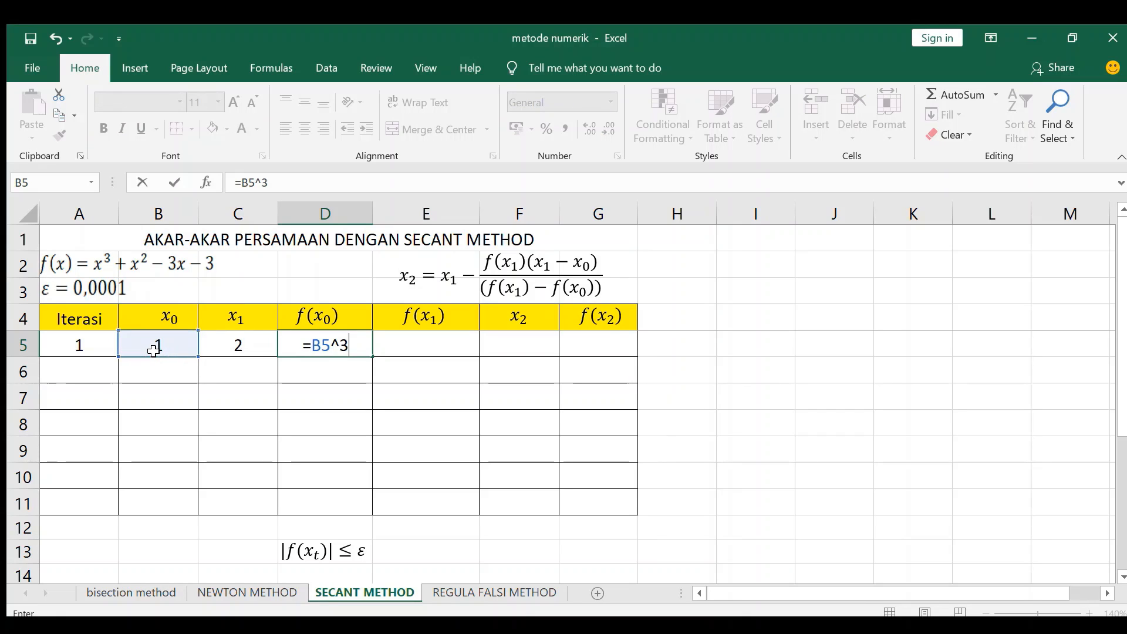
text(+)
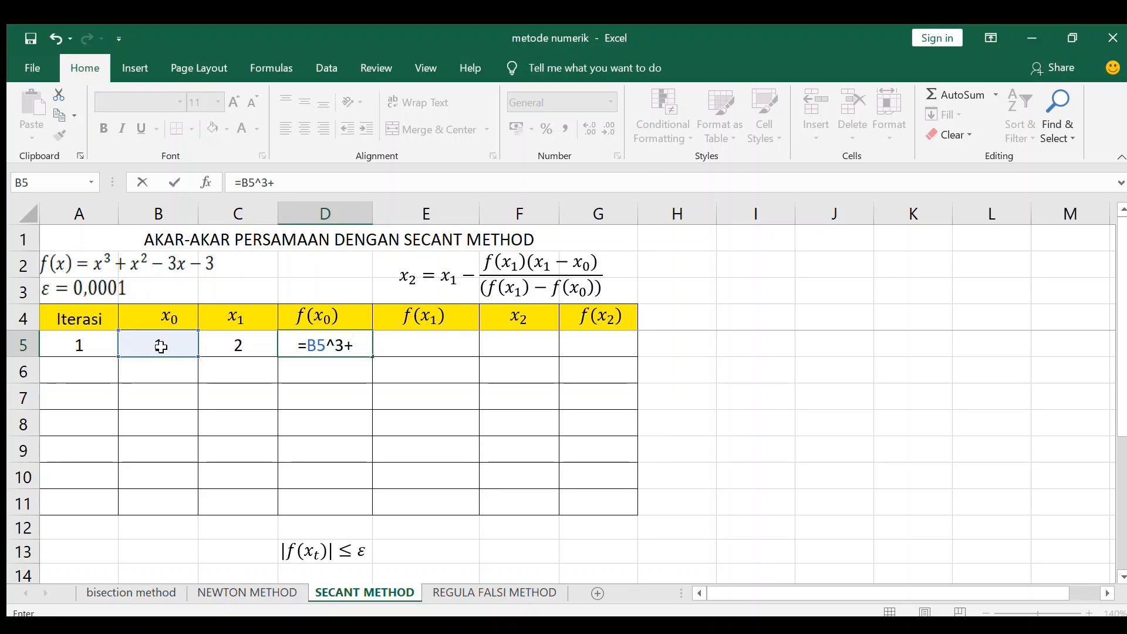
text(B)
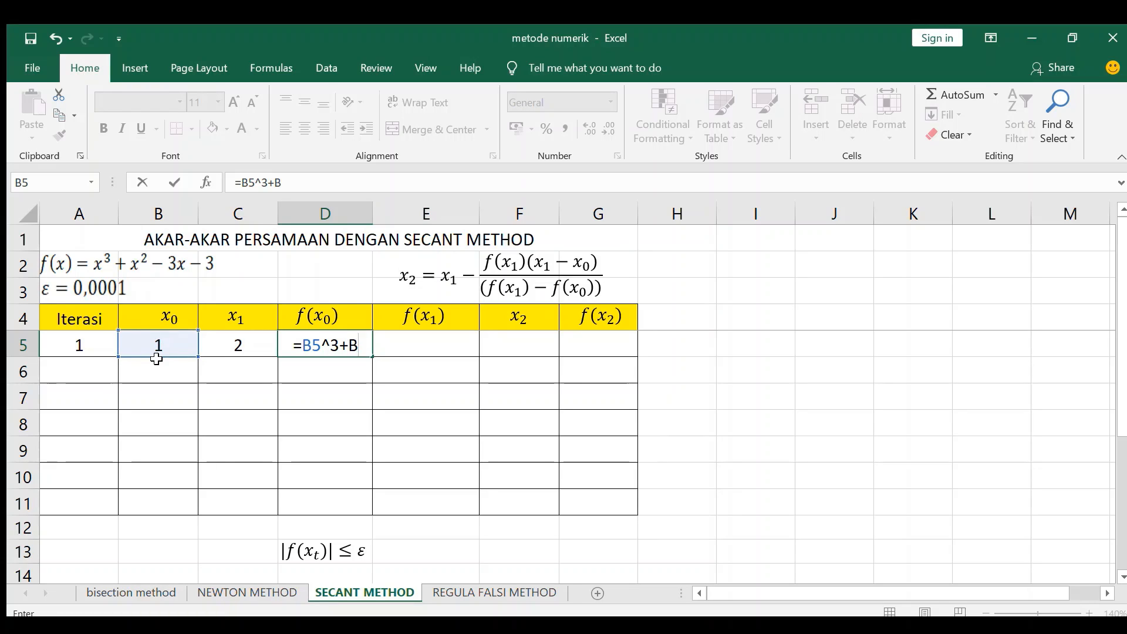
text(5)
text(^)
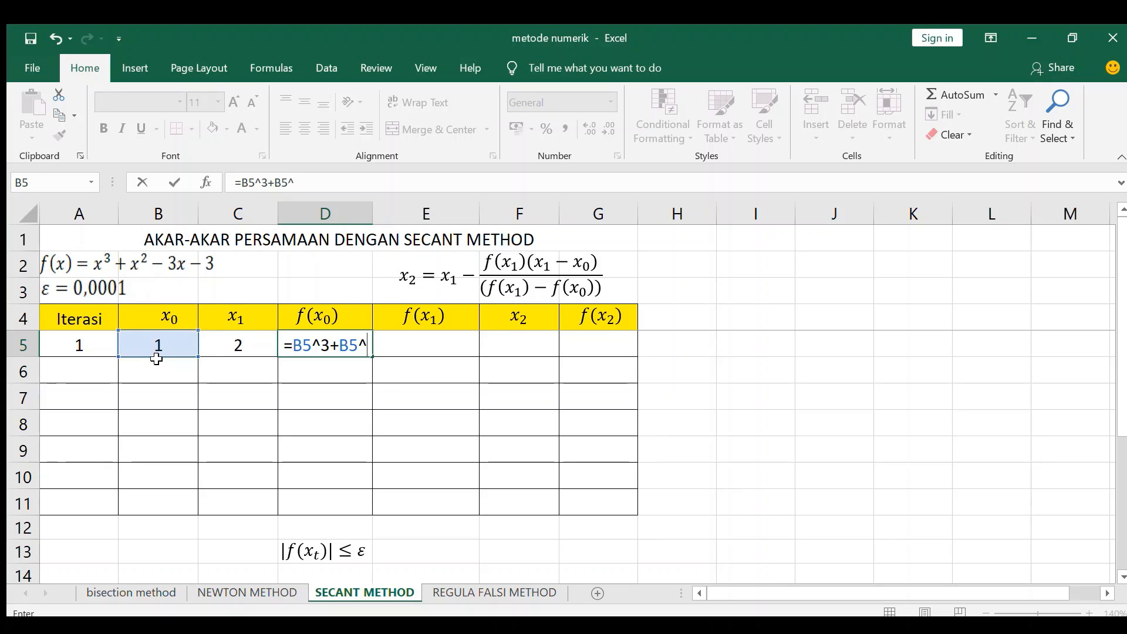
text(2-3*)
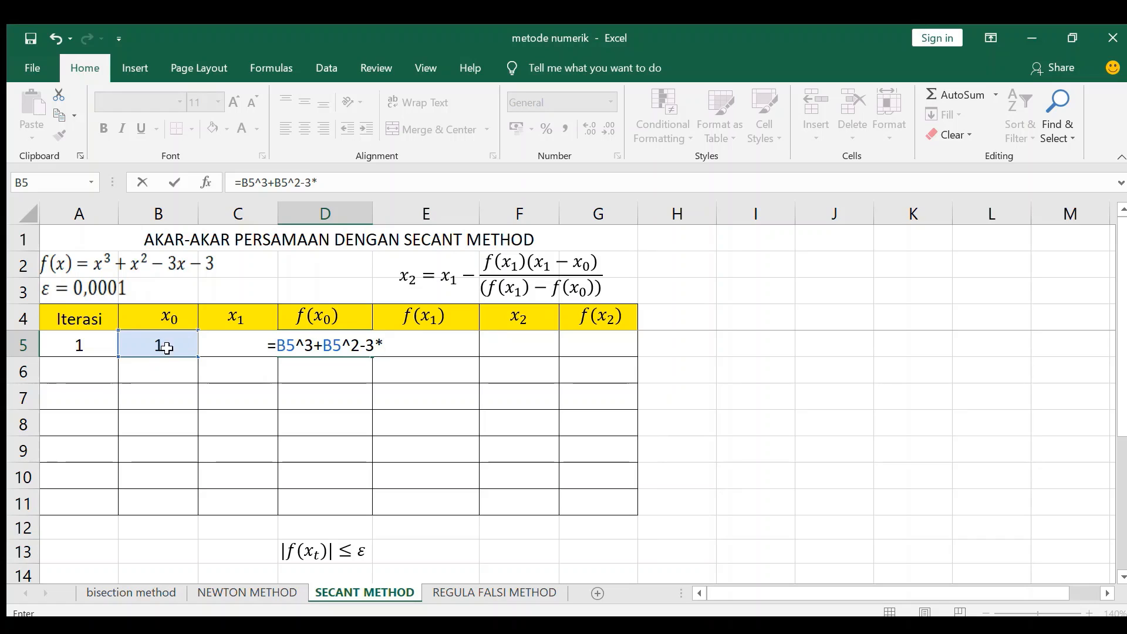
click(165, 343)
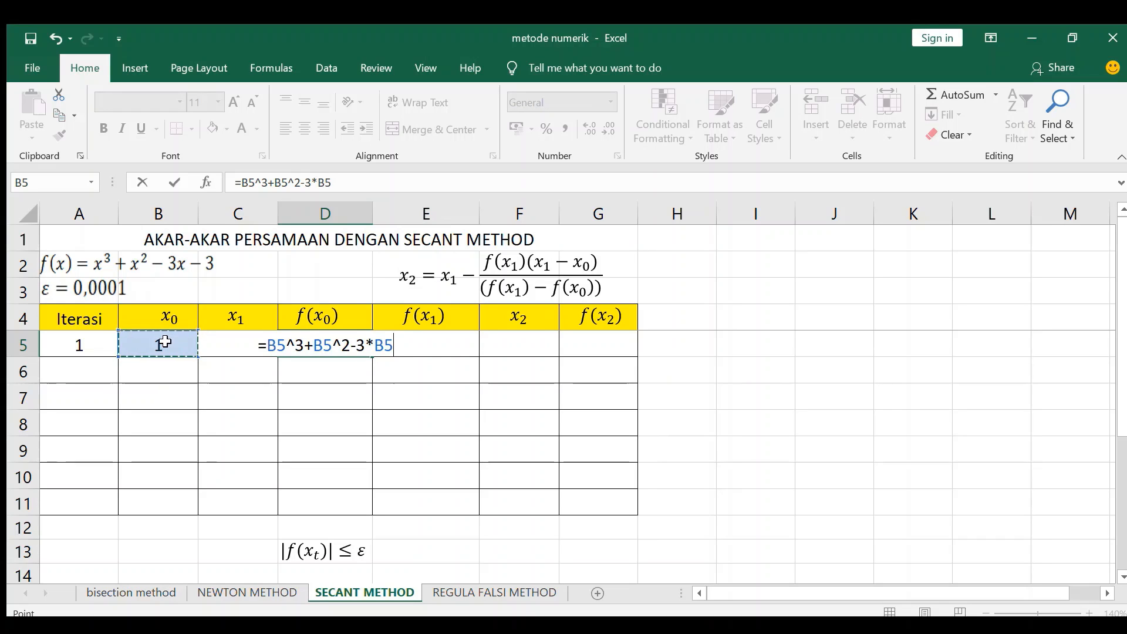
text(-3)
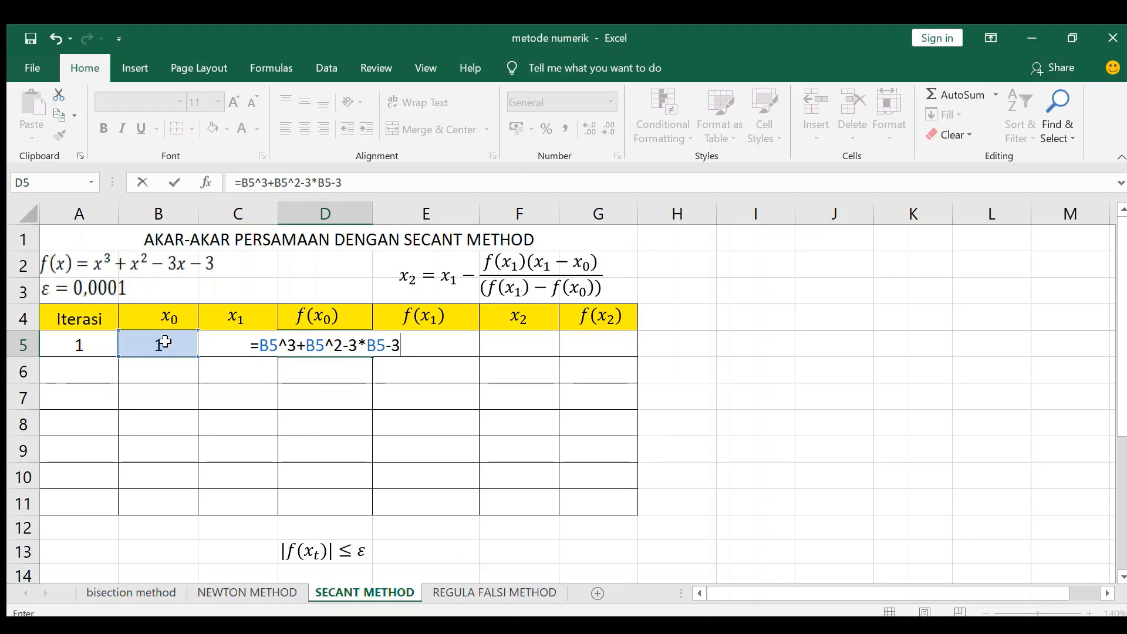
key(Return)
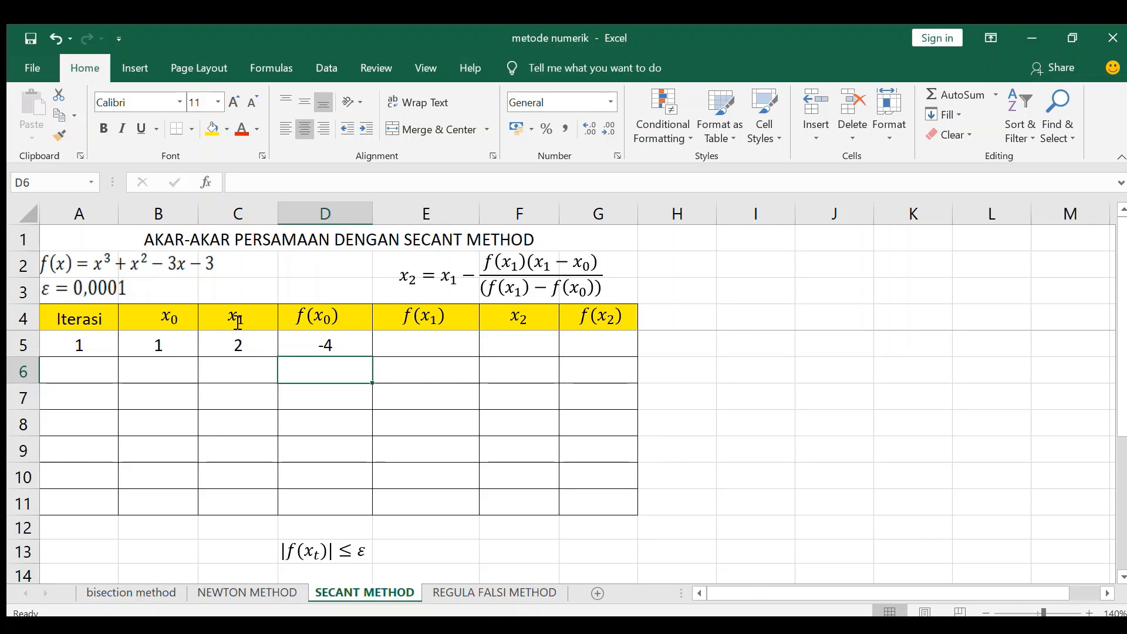
Step: Copy the f(x0) formula from D5 into E5 to calculate f(x1), and check the copied formula
click(324, 346)
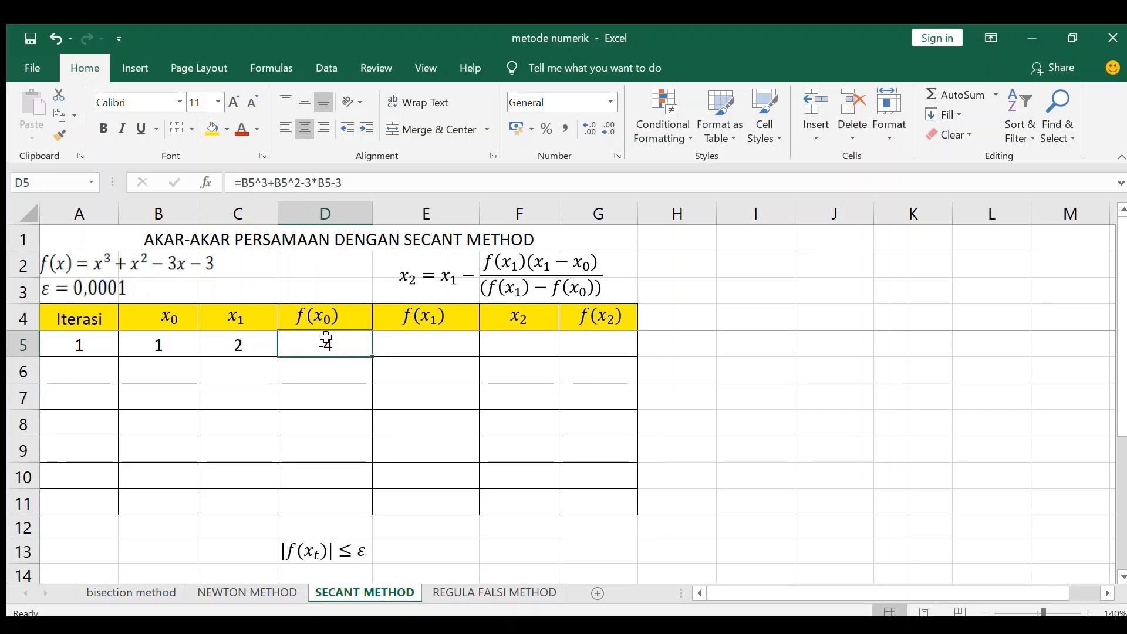
drag(373, 358, 447, 357)
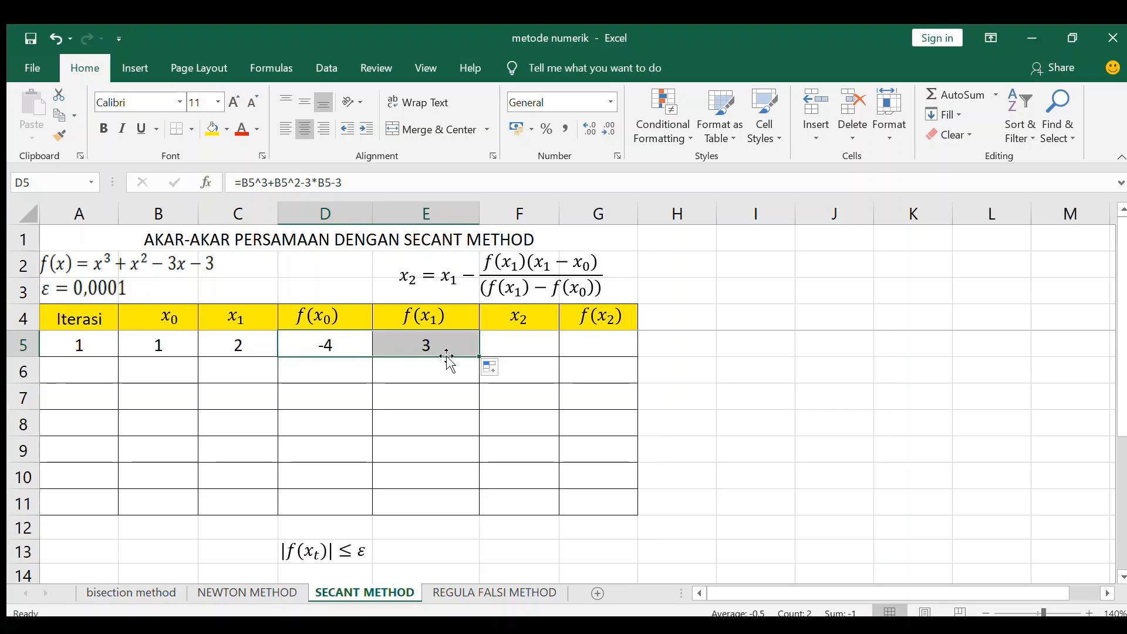
click(407, 346)
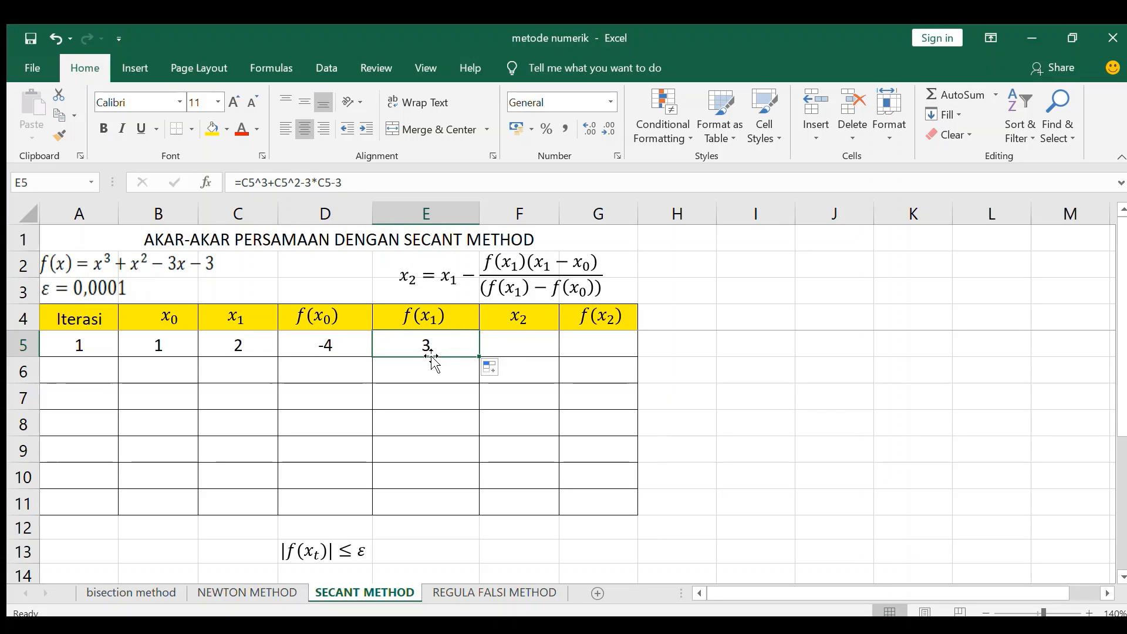
Step: Start the x2 formula in F5, following the secant equation above the table, with =C5-((E5*(C5-B5))/
click(528, 341)
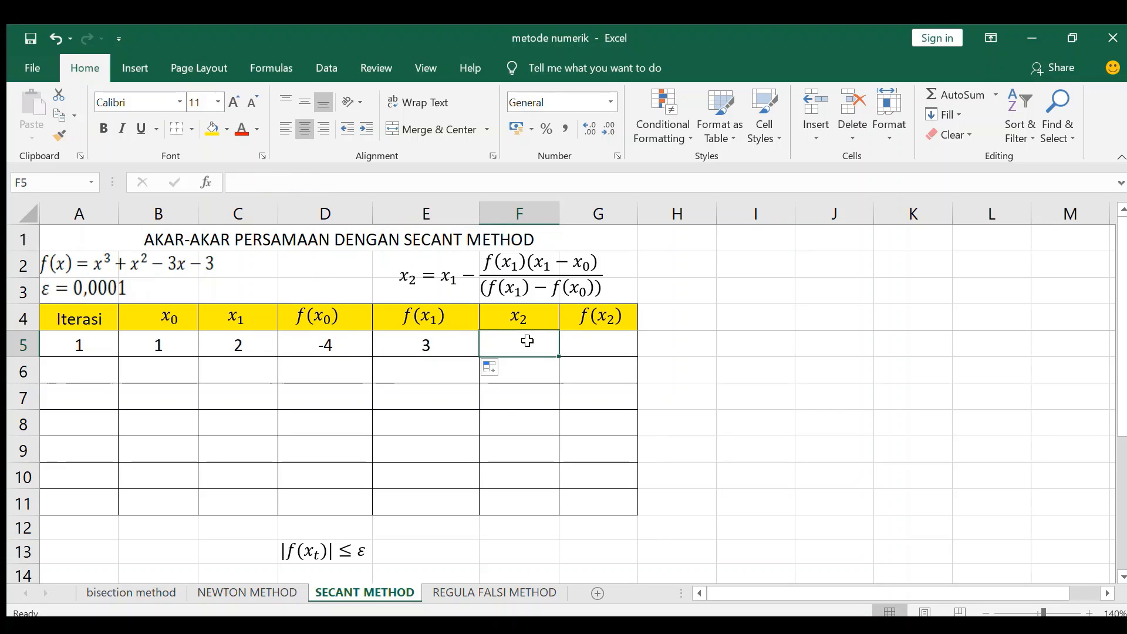
click(483, 280)
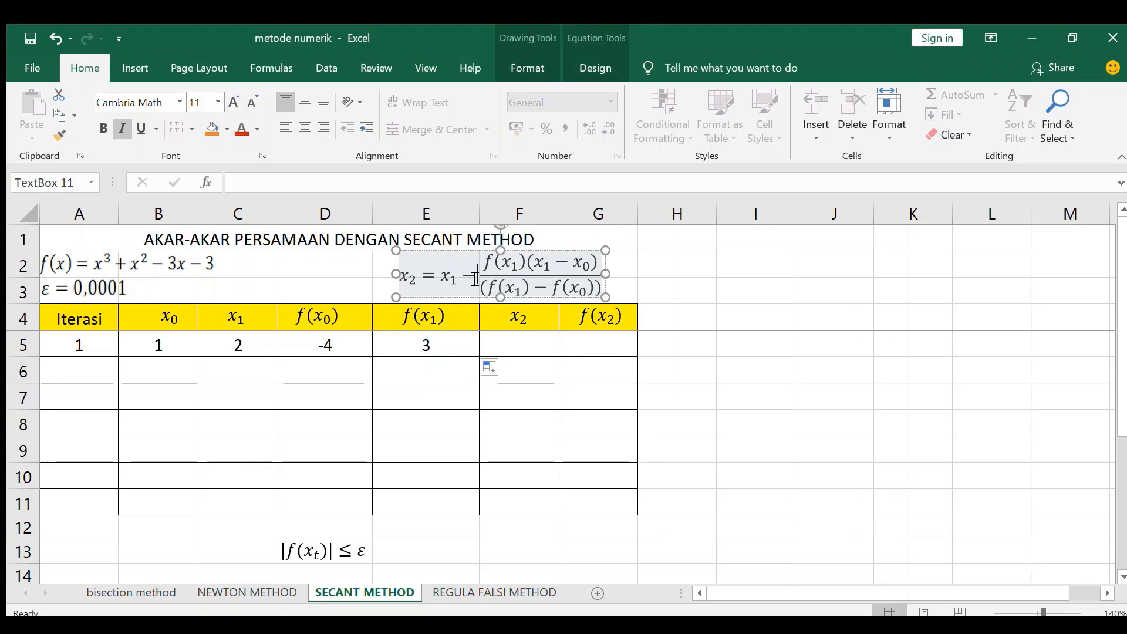
click(480, 299)
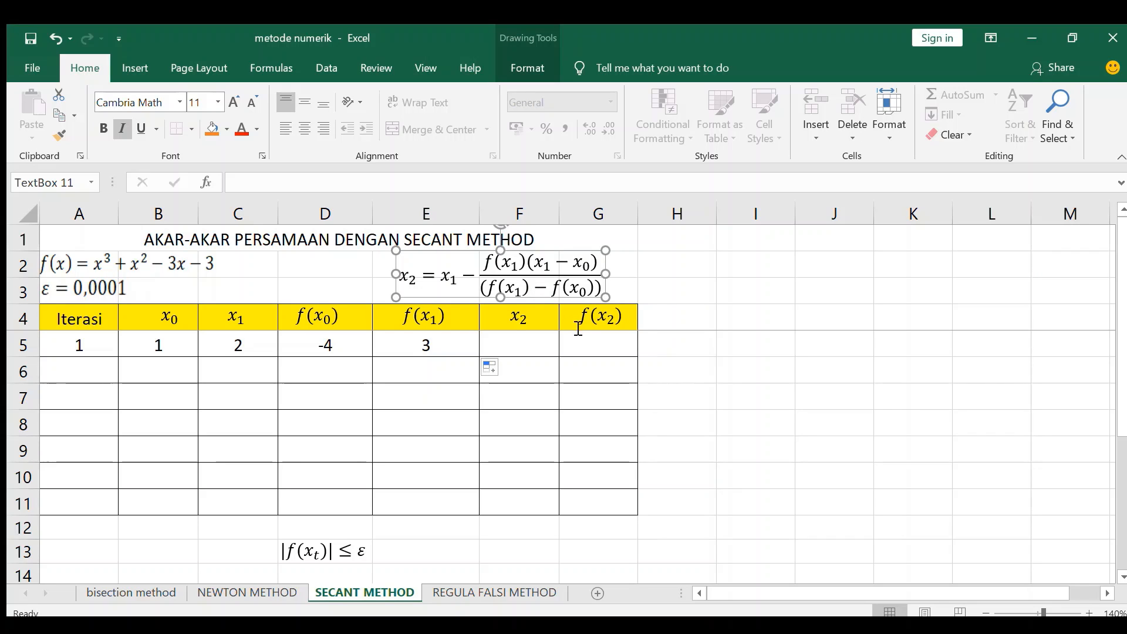
click(505, 342)
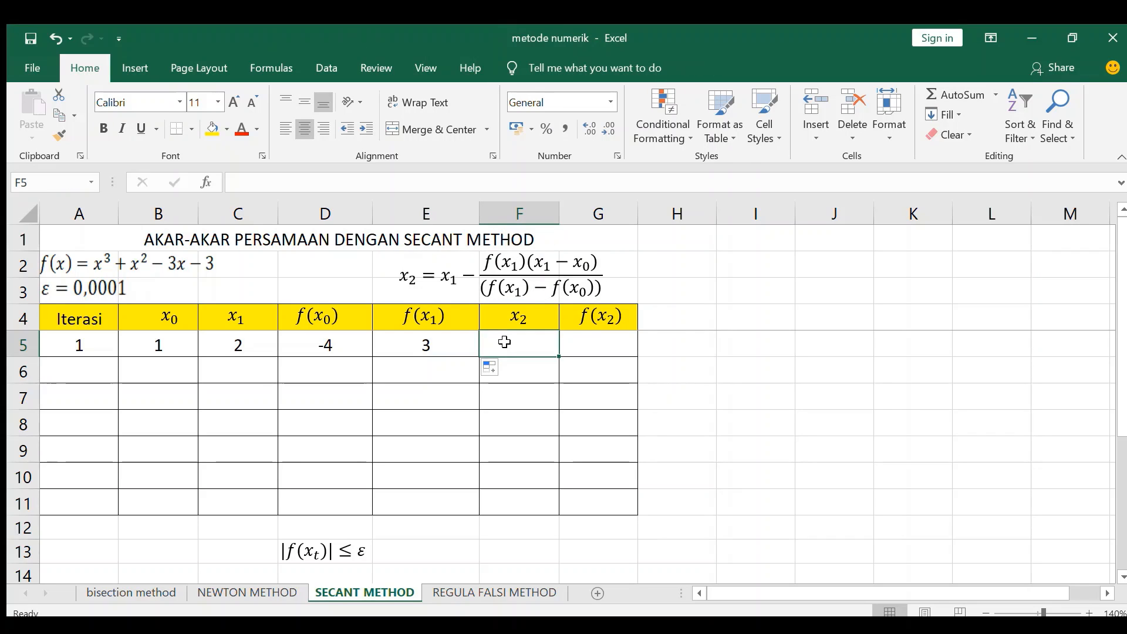
text(=)
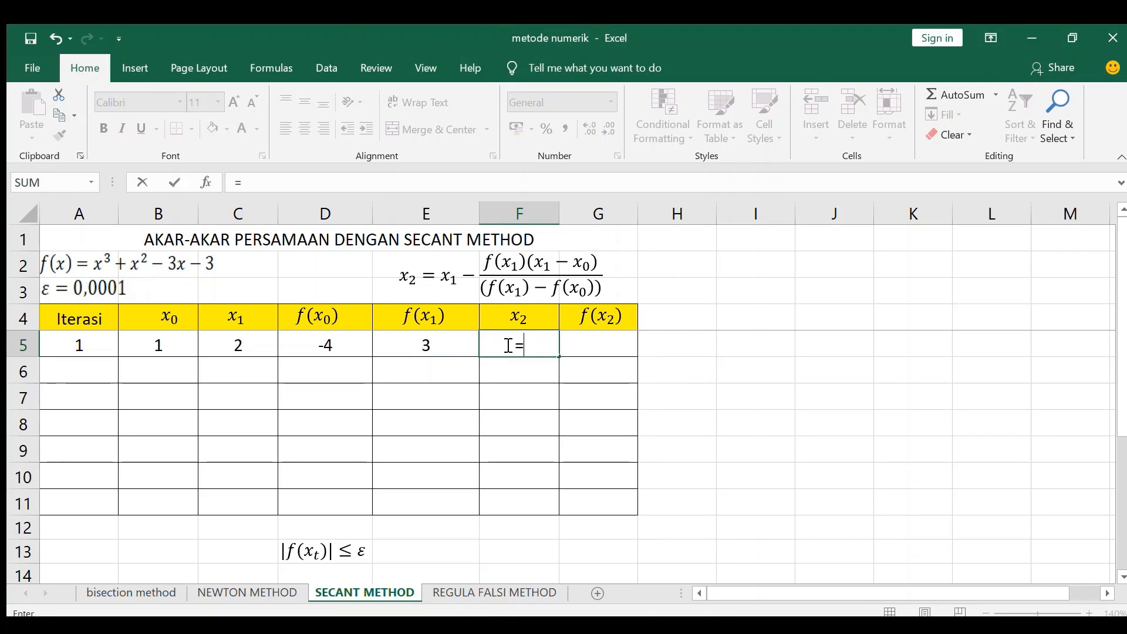
click(243, 345)
text(-)
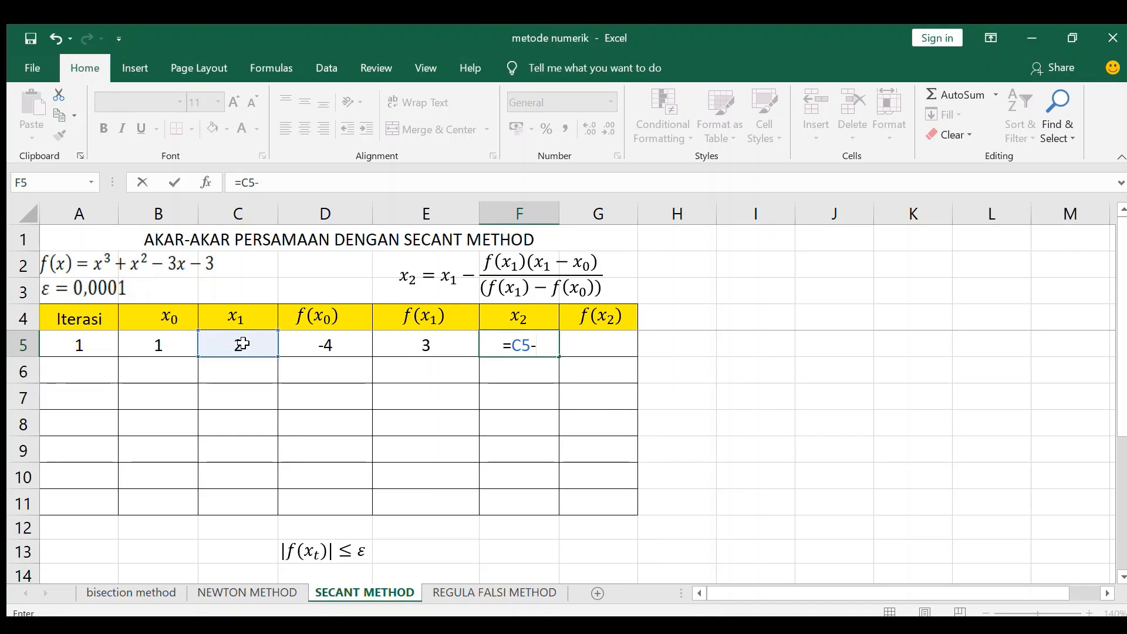
text((()
click(404, 344)
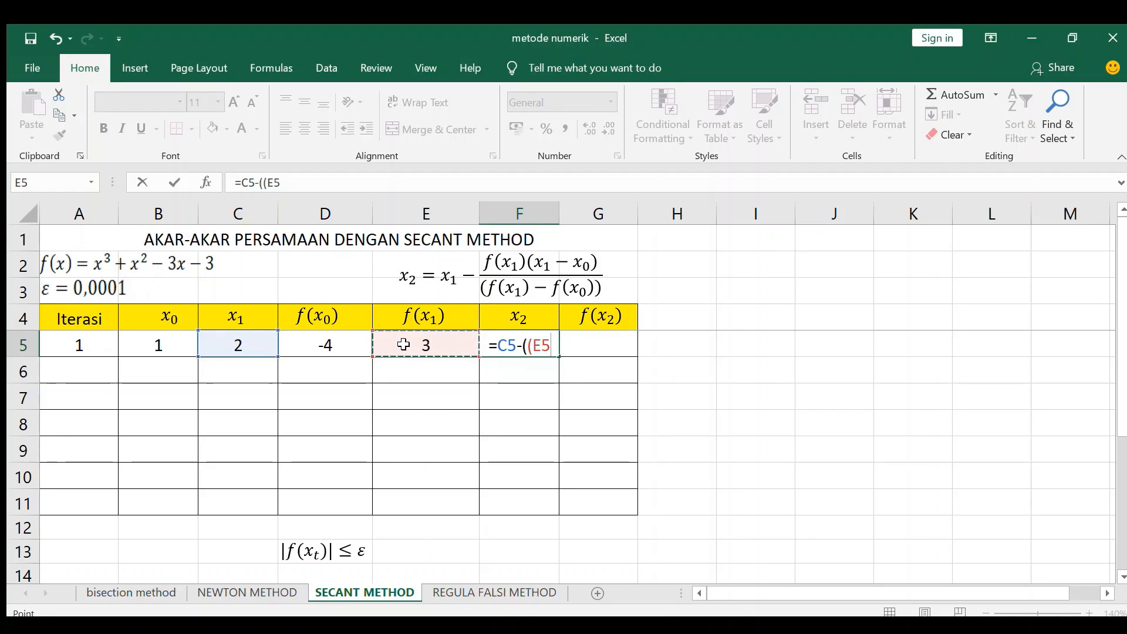
text(*()
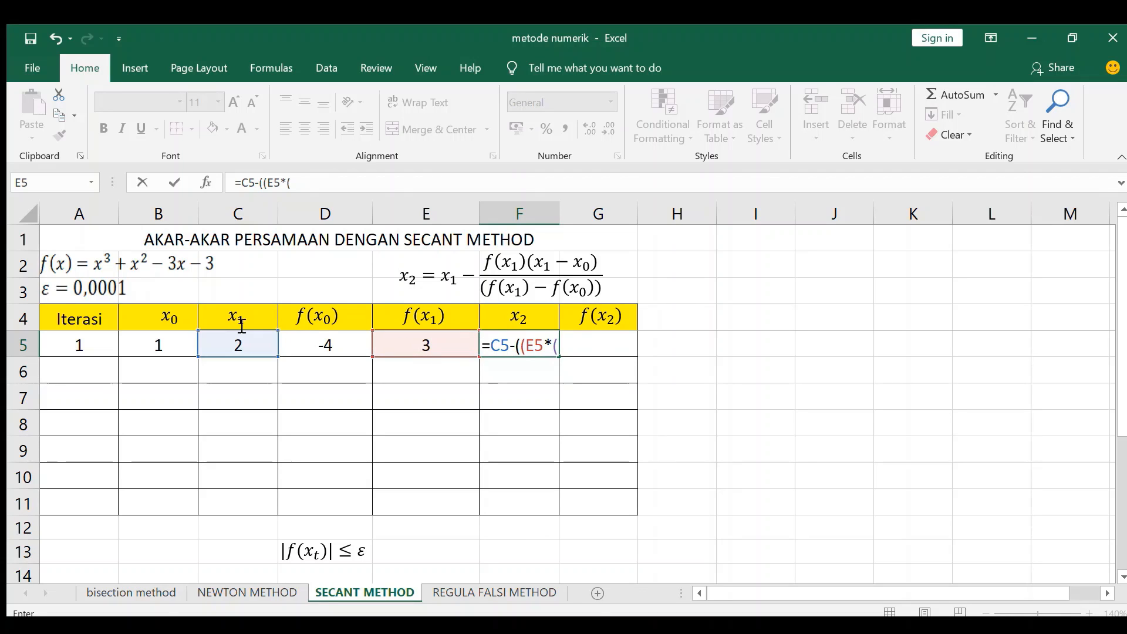
click(236, 346)
text(-)
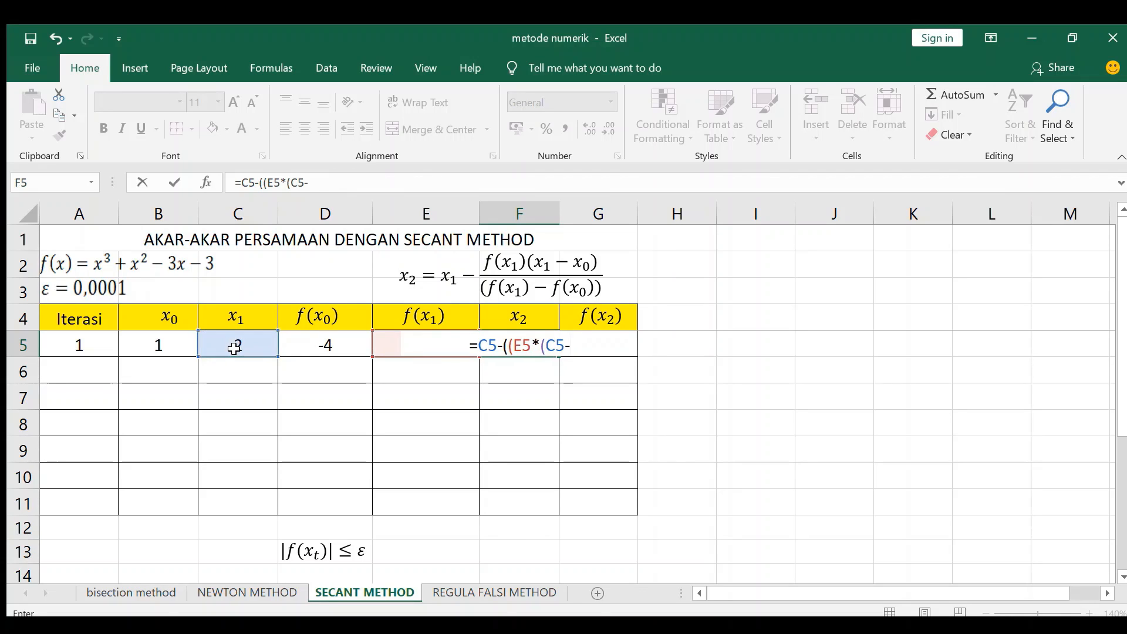
click(160, 344)
text())
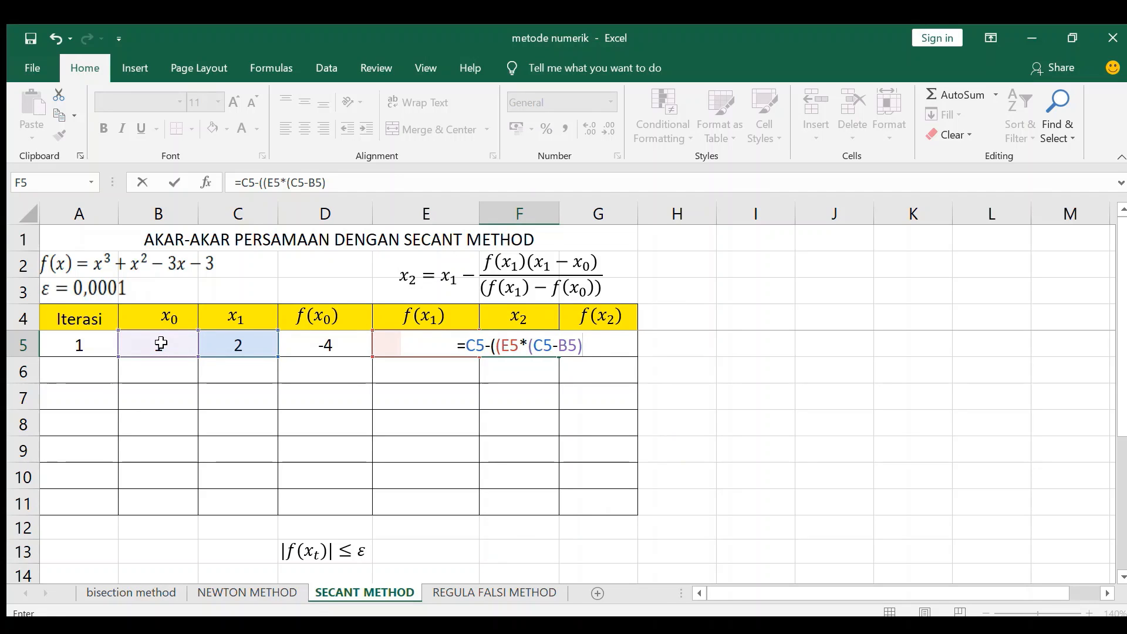
text()/)
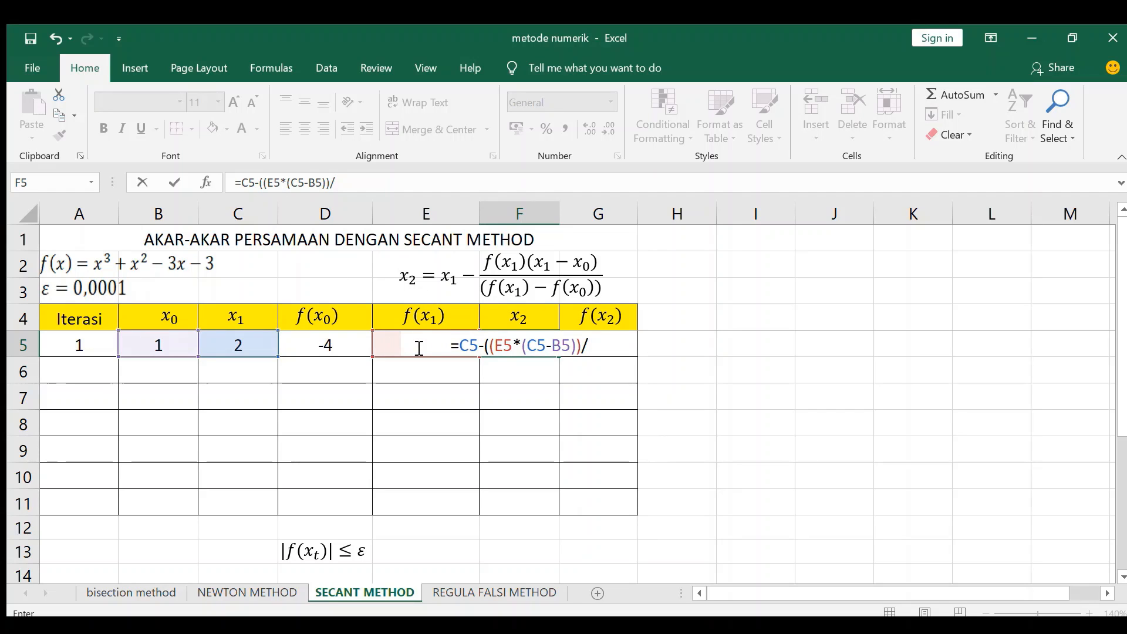
Step: Complete the x2 formula in F5 with the denominator f(x1)-f(x0), making it =C5-((E5*(C5-B5))/(E5-D5))
key(F2)
text(E5)
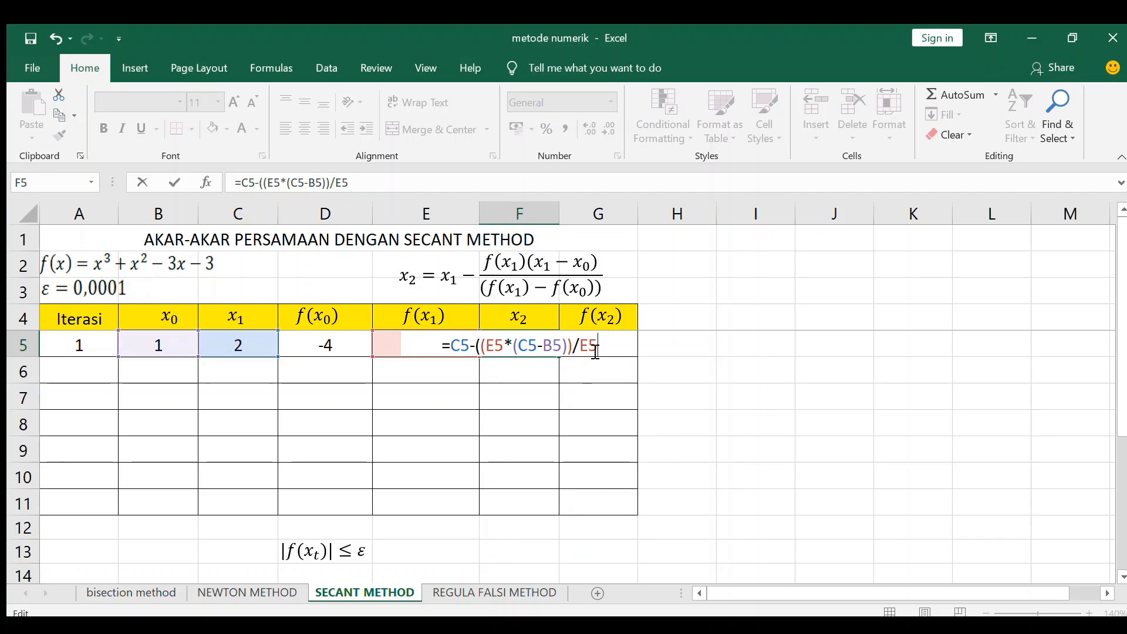
key(BackSpace)
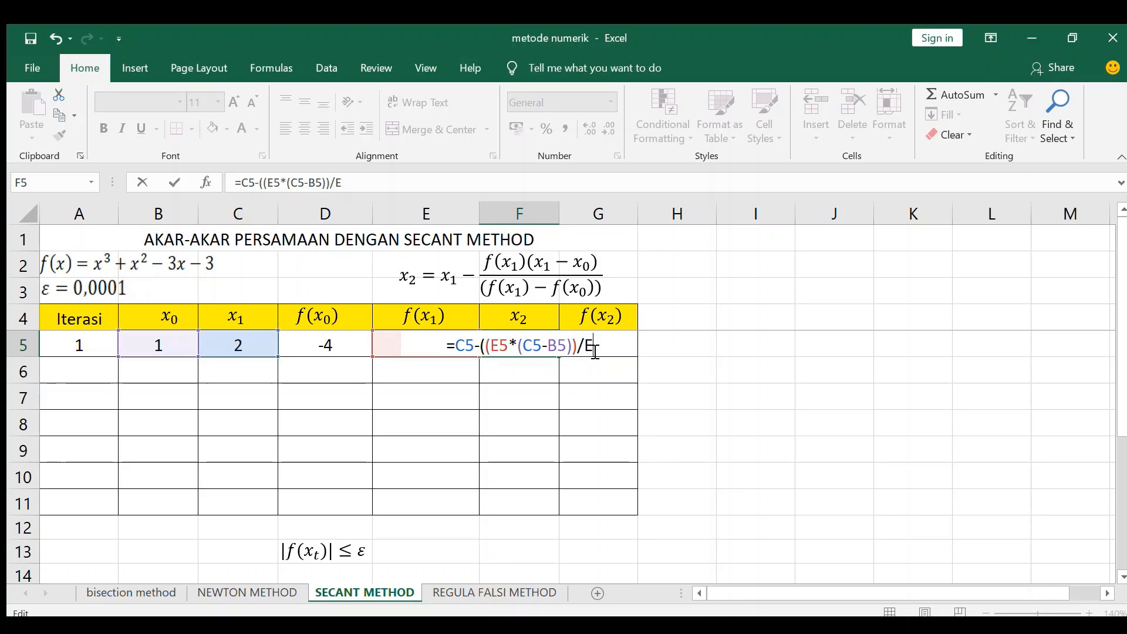
key(BackSpace)
text(()
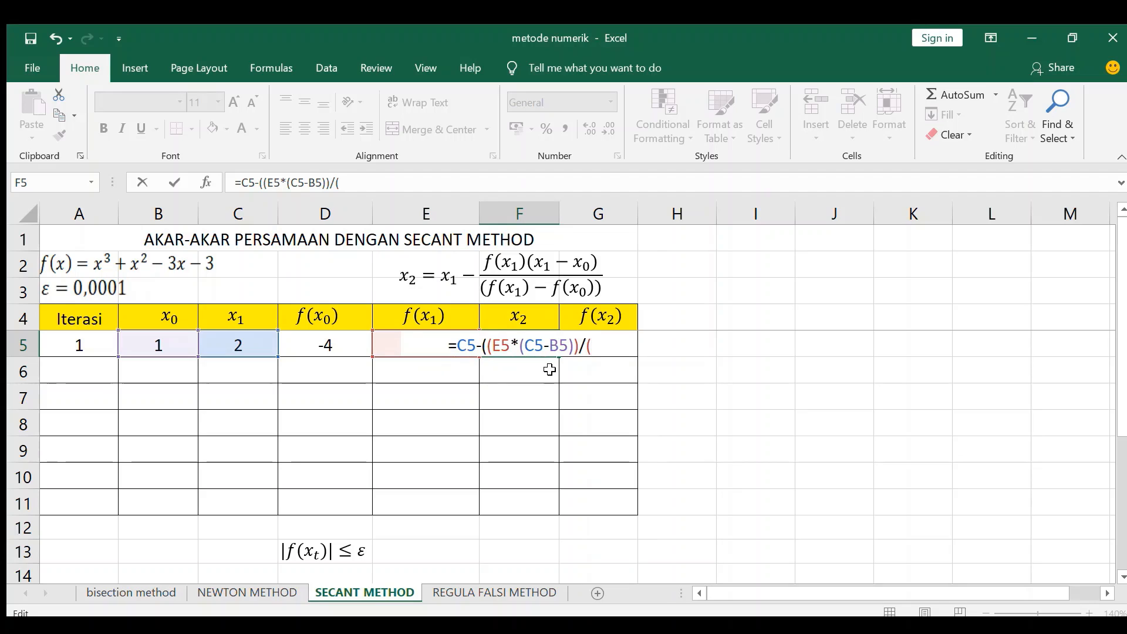
text(E5)
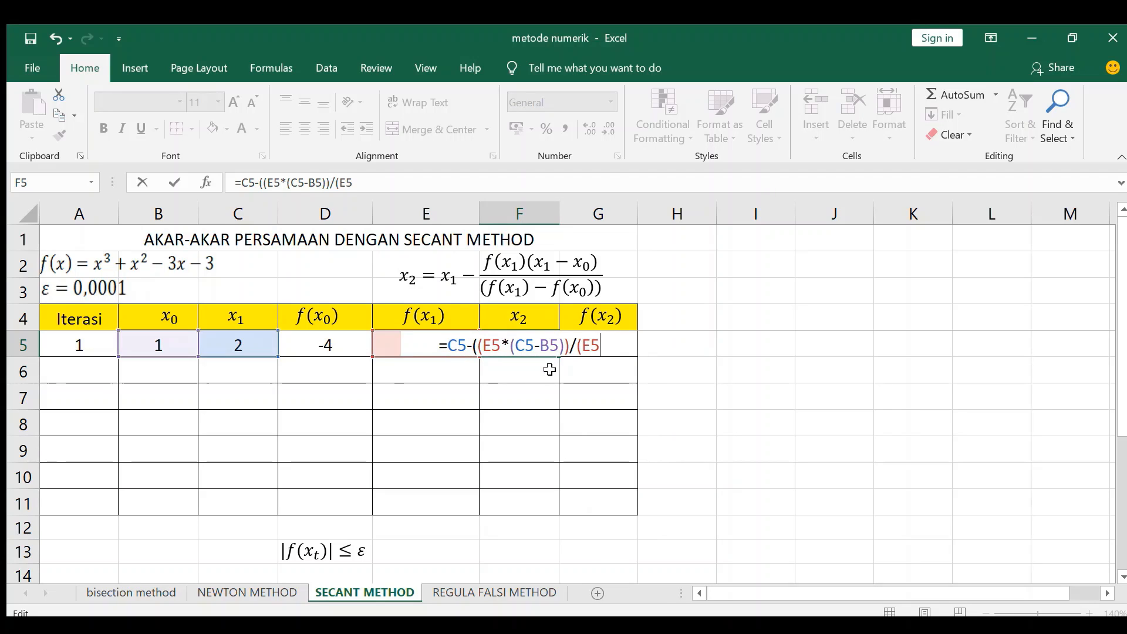
text(-)
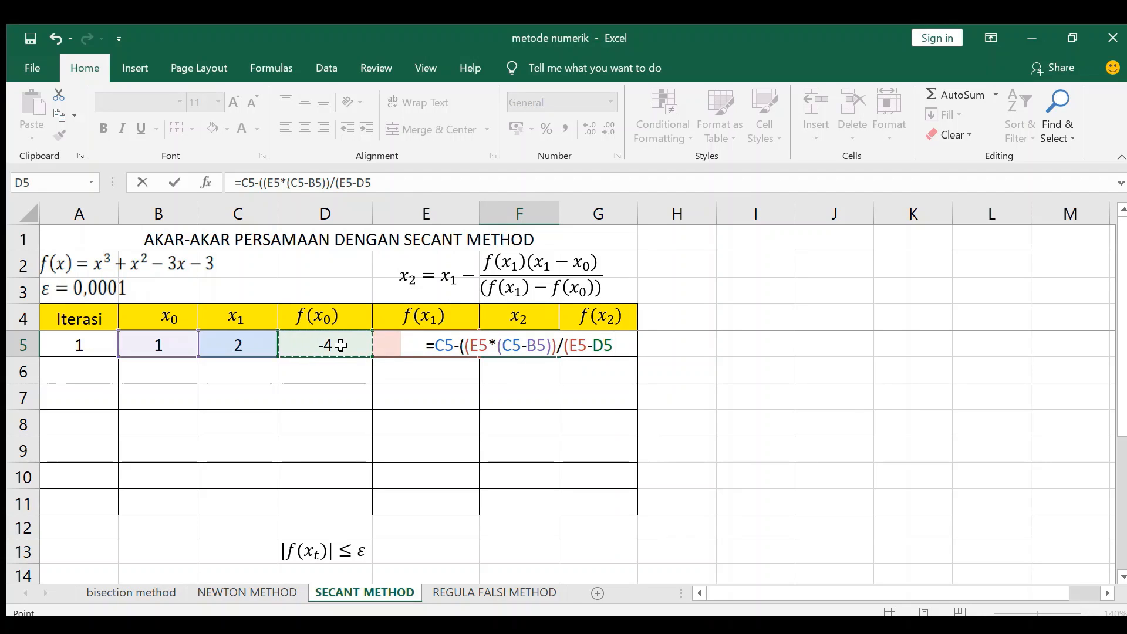
text()))
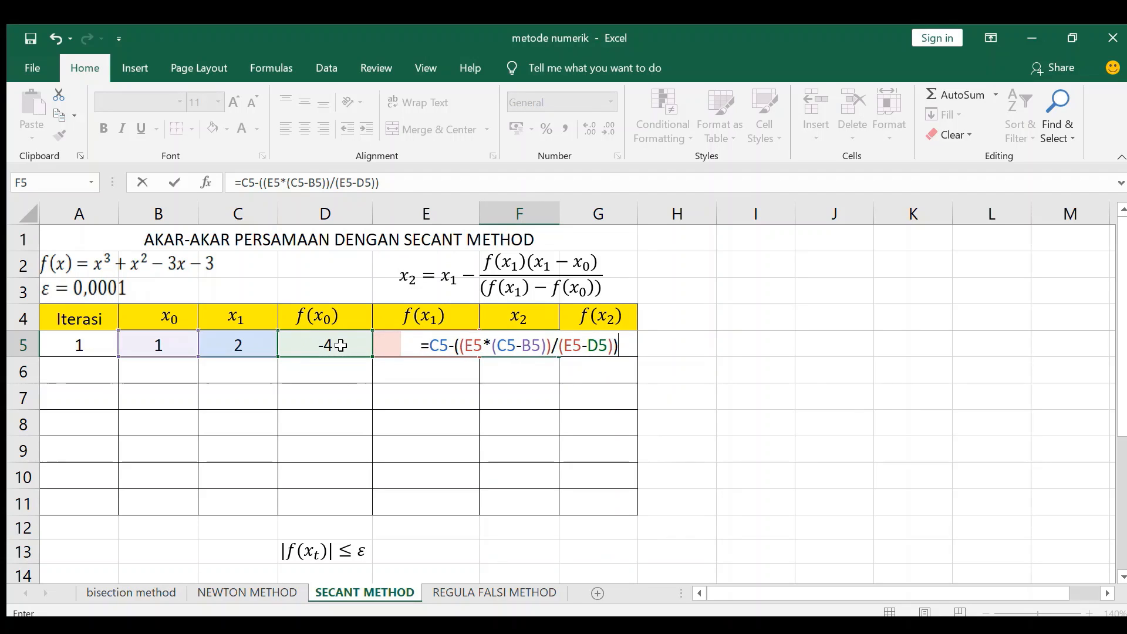
key(Return)
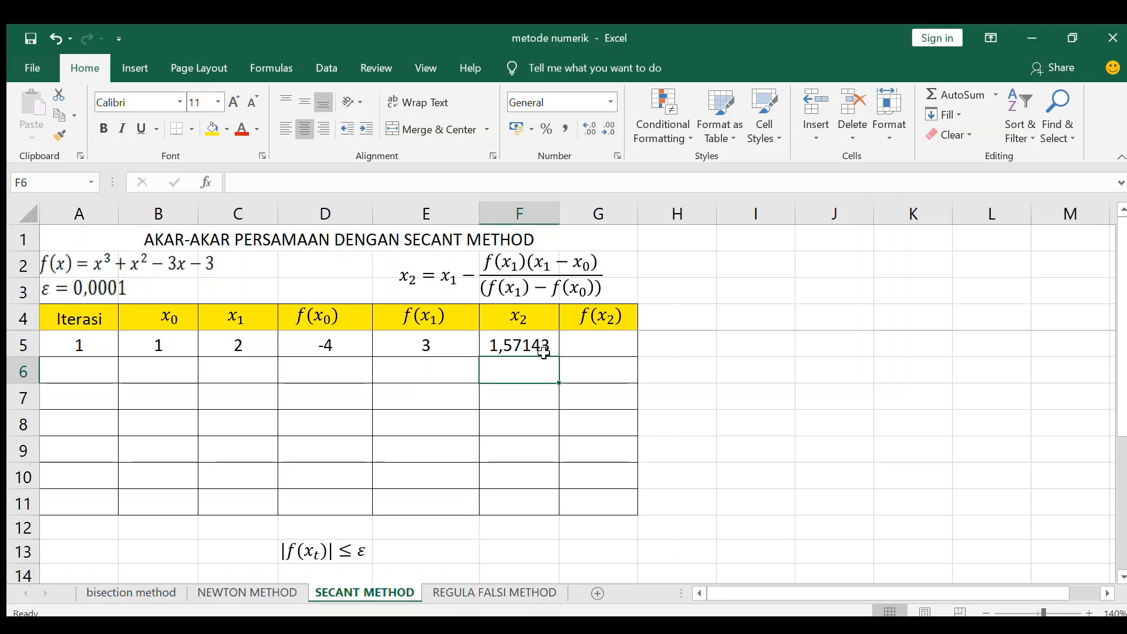
Step: Calculate f(x2) in G5 with the formula =F5^3+F5^2-3*F5-3
click(587, 346)
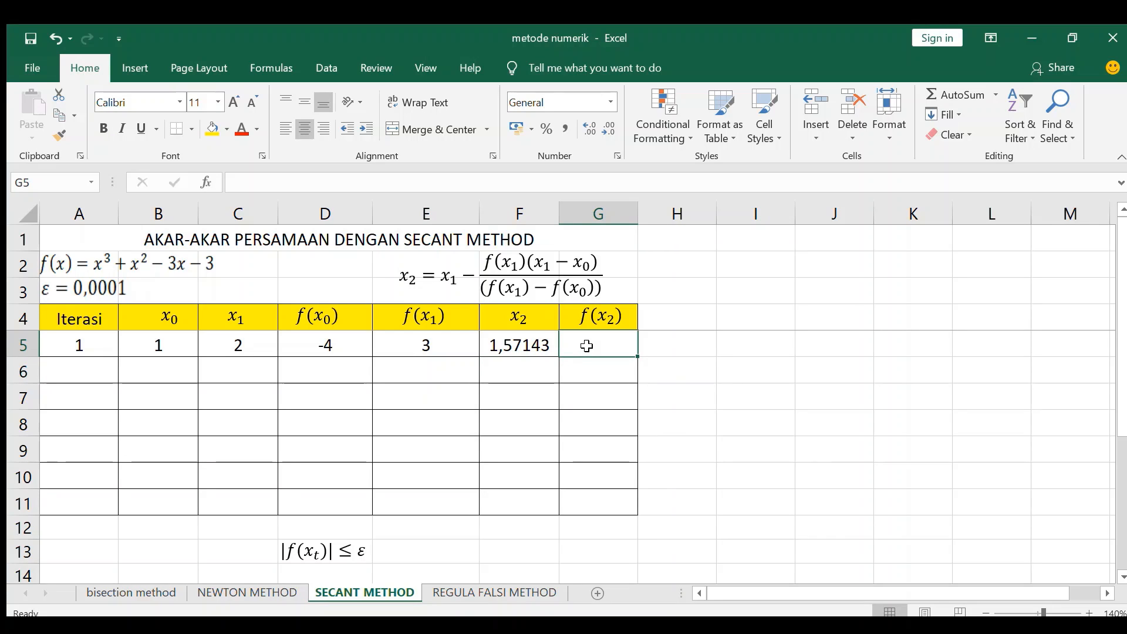
text(=)
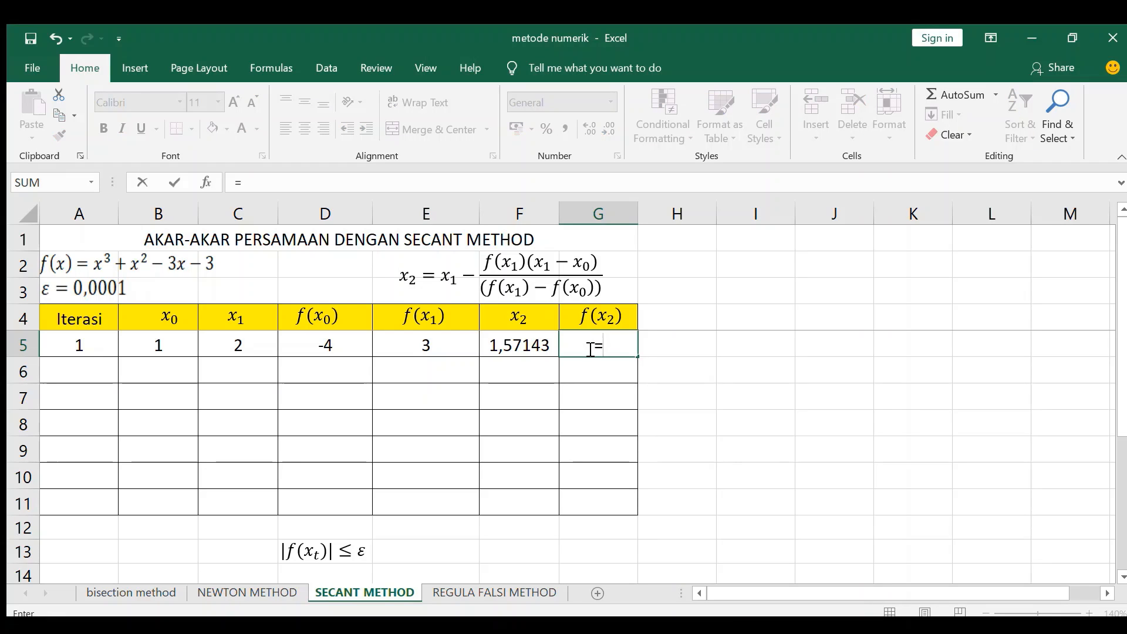
click(531, 345)
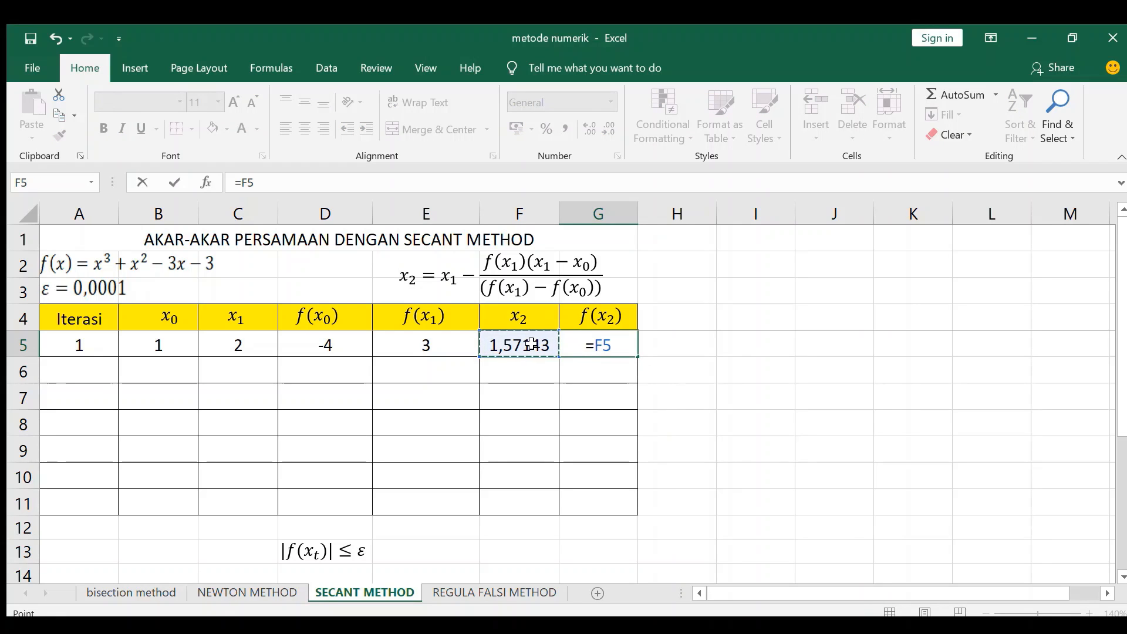
text(^3+)
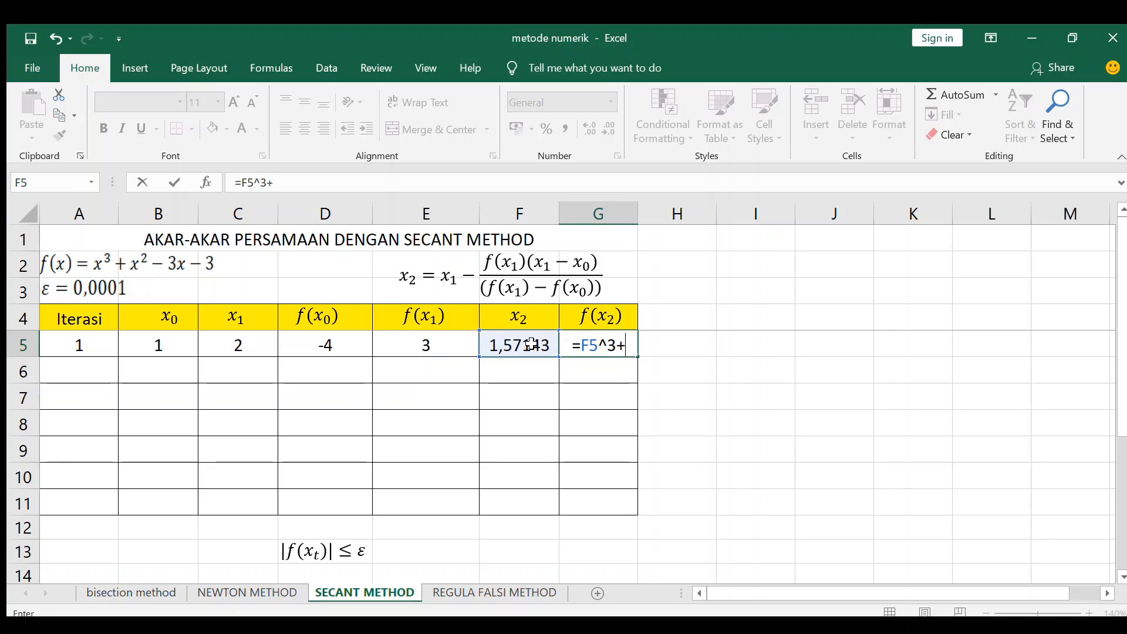
click(537, 346)
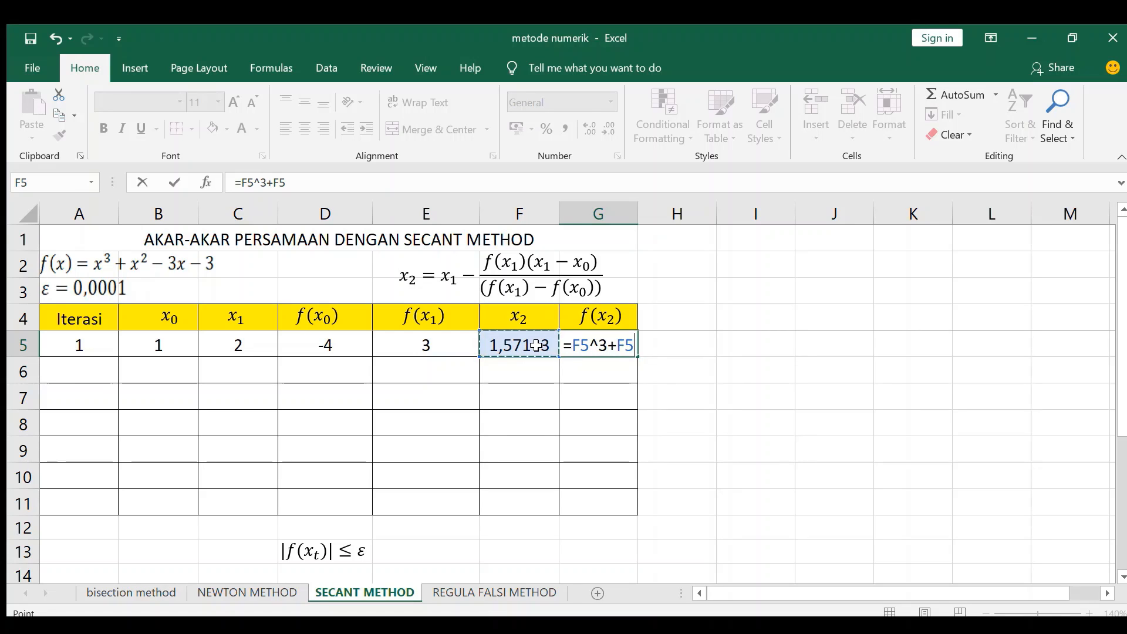
text(^2)
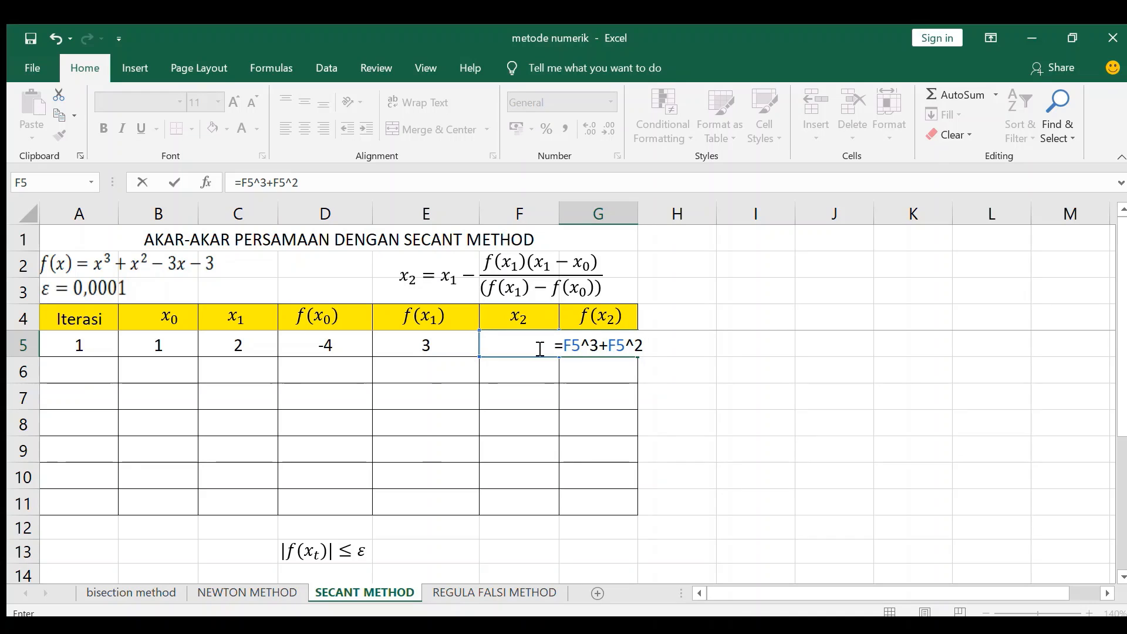
text(-)
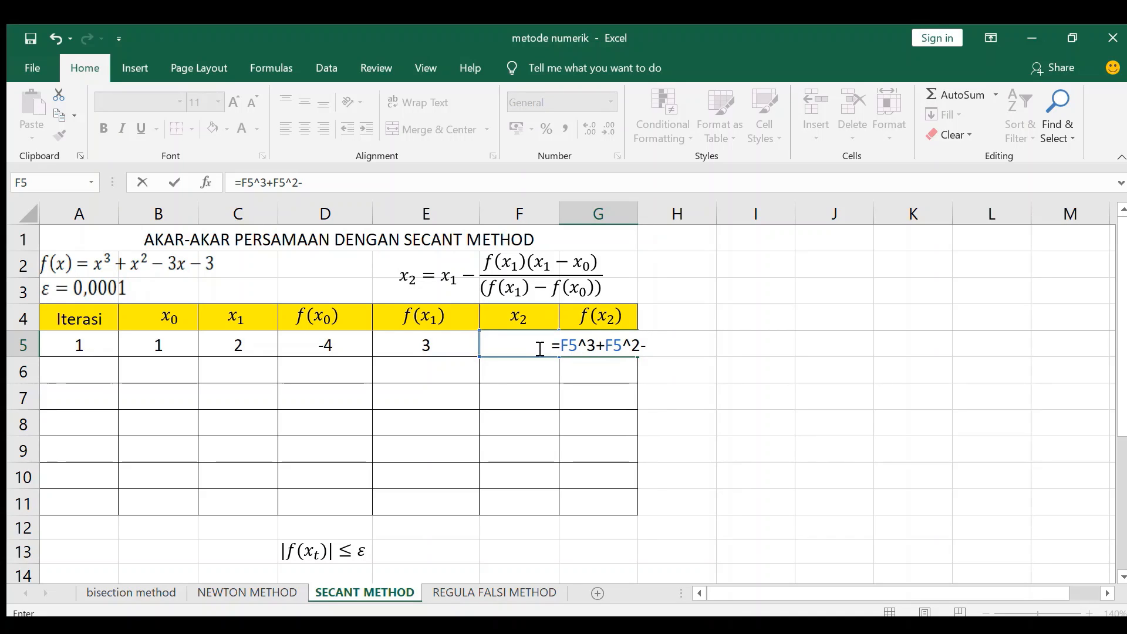
text(3*)
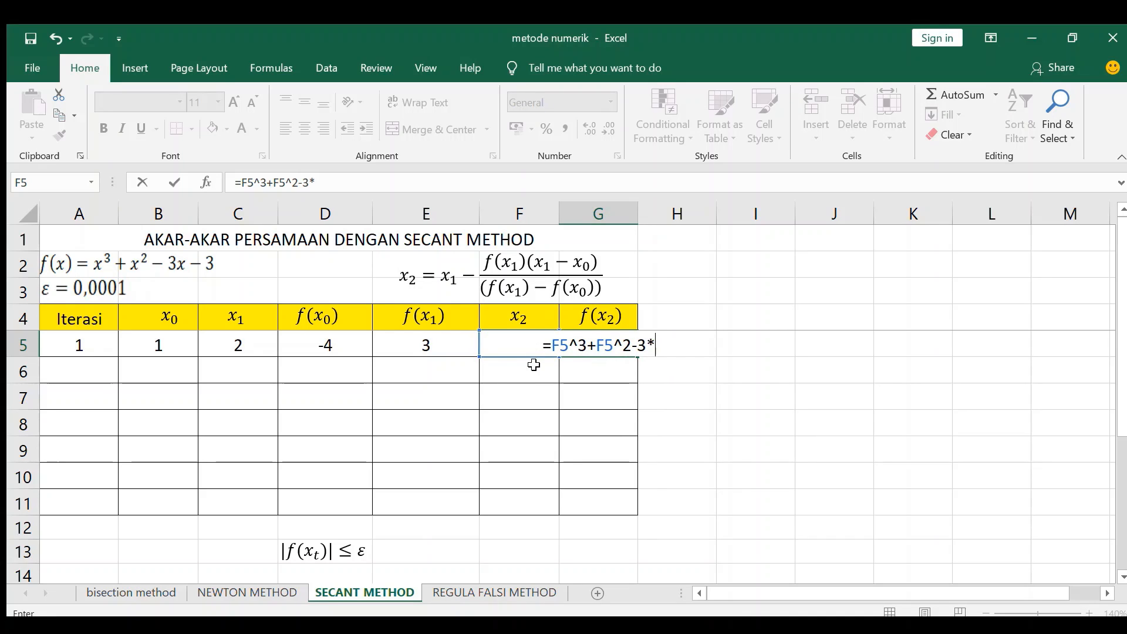
text(F5)
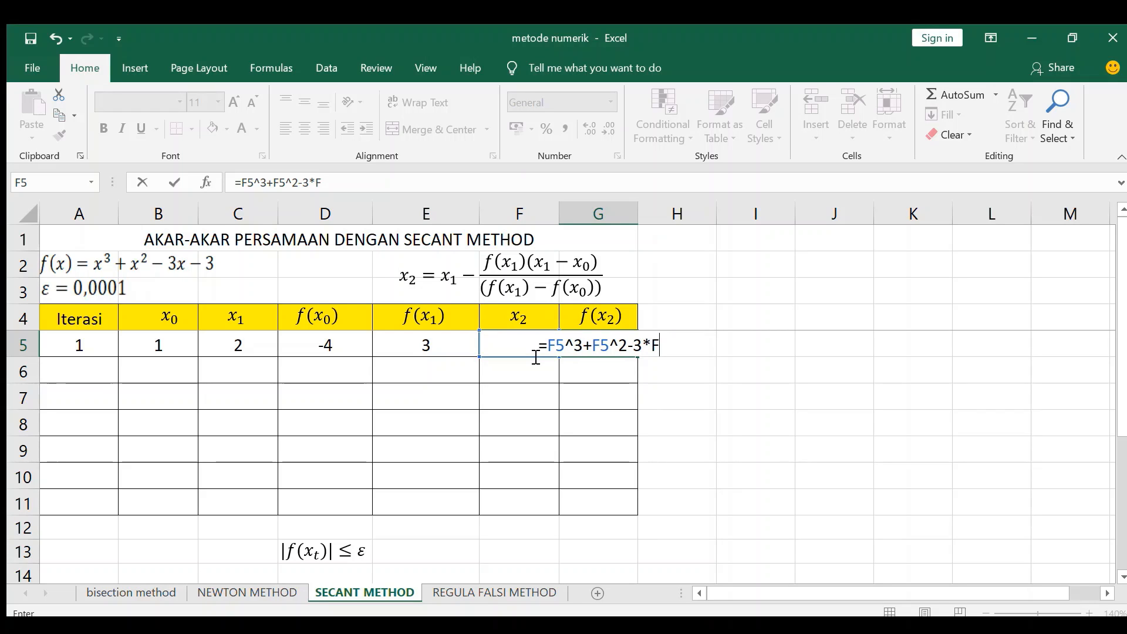
text(-3)
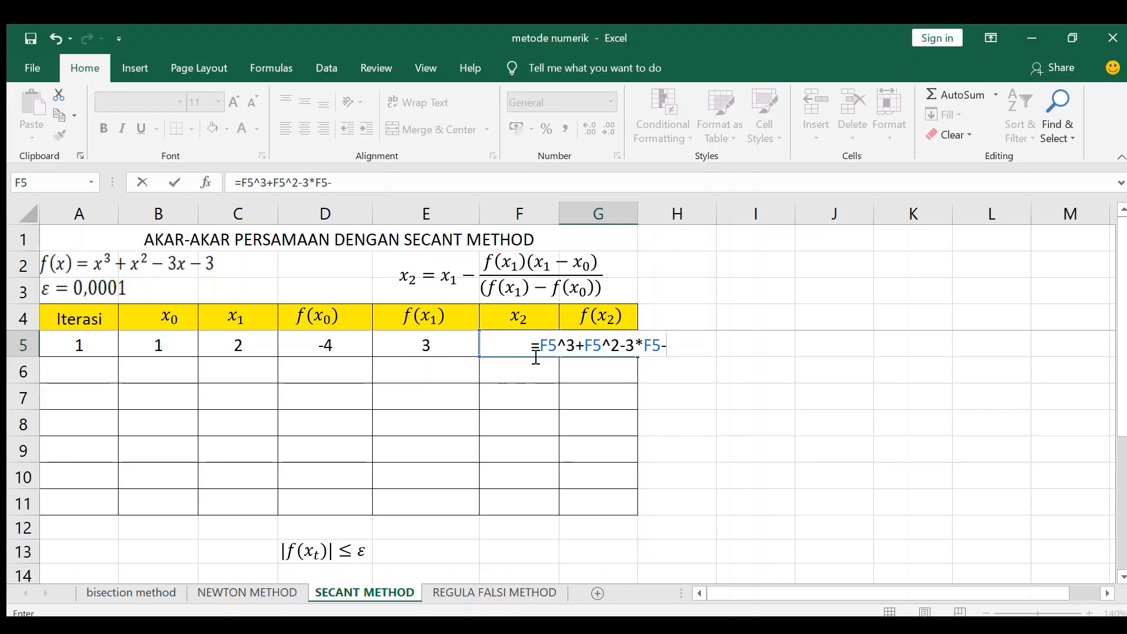
key(Return)
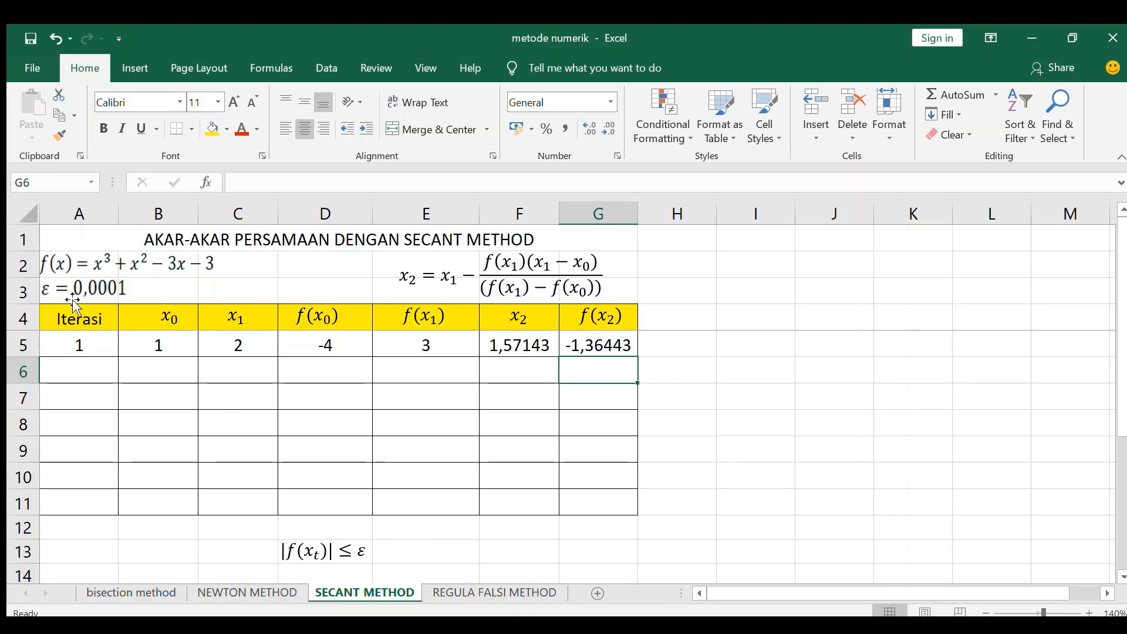
Step: Compare f(x2) in G5 with the stopping criterion |f(xt)| ≤ ε below the table and the tolerance ε above it
click(324, 556)
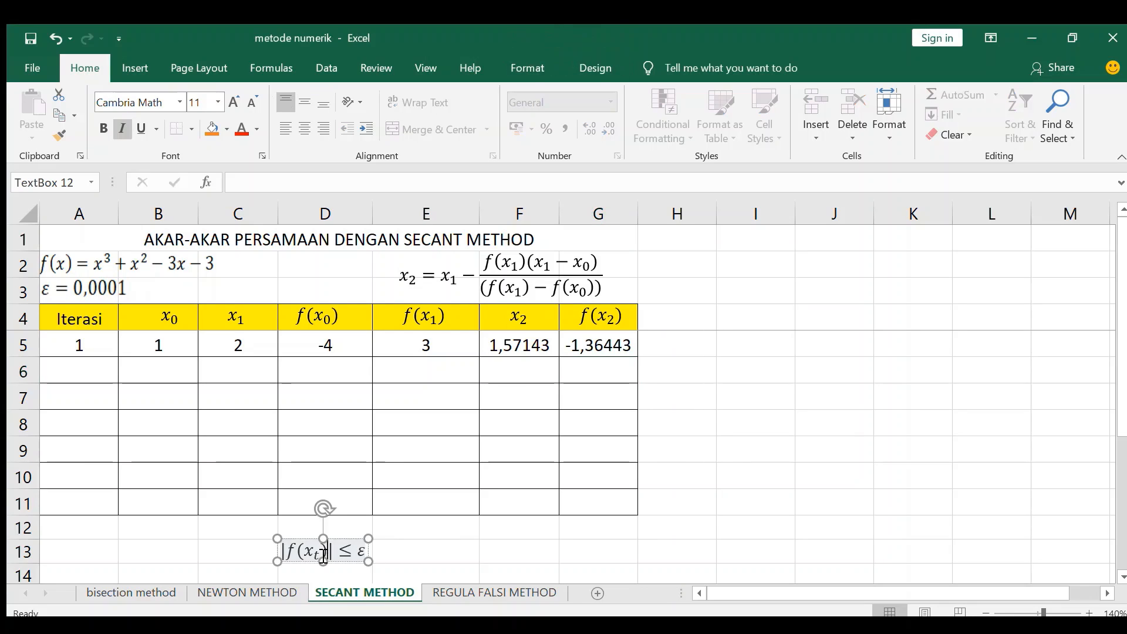
click(595, 342)
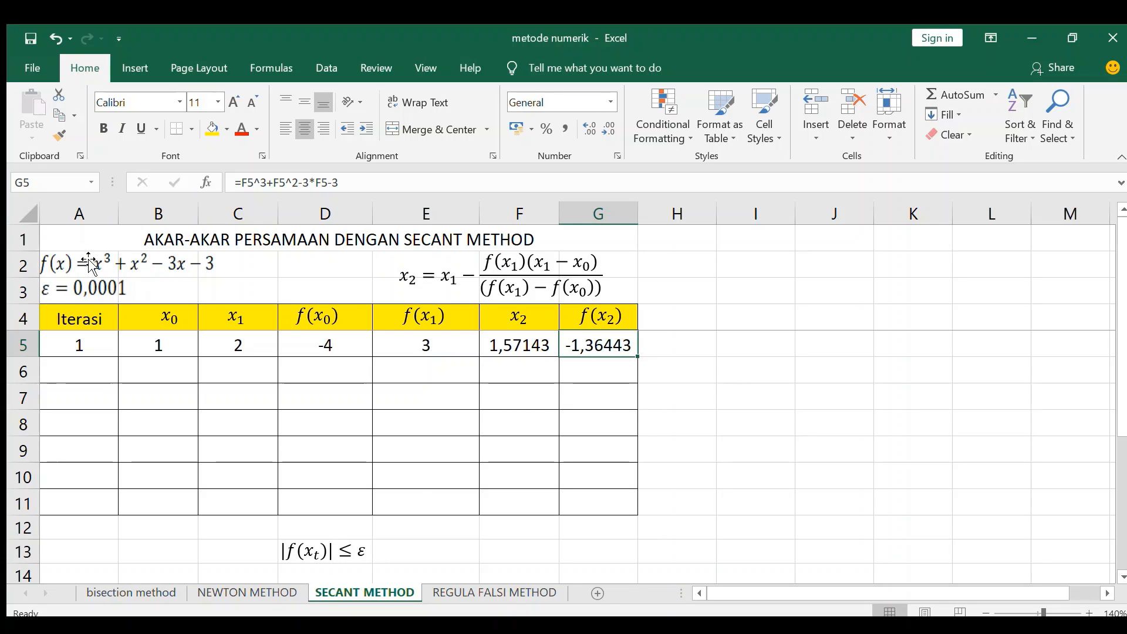
click(79, 287)
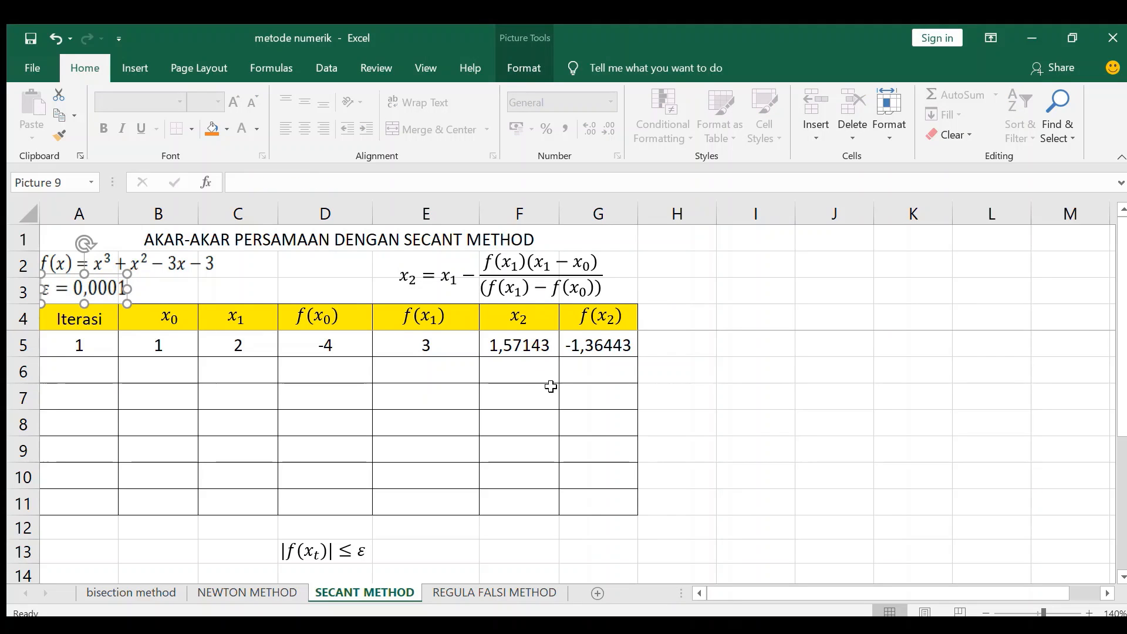
Step: Number the second iteration in A6 with the formula =A5+1
click(100, 369)
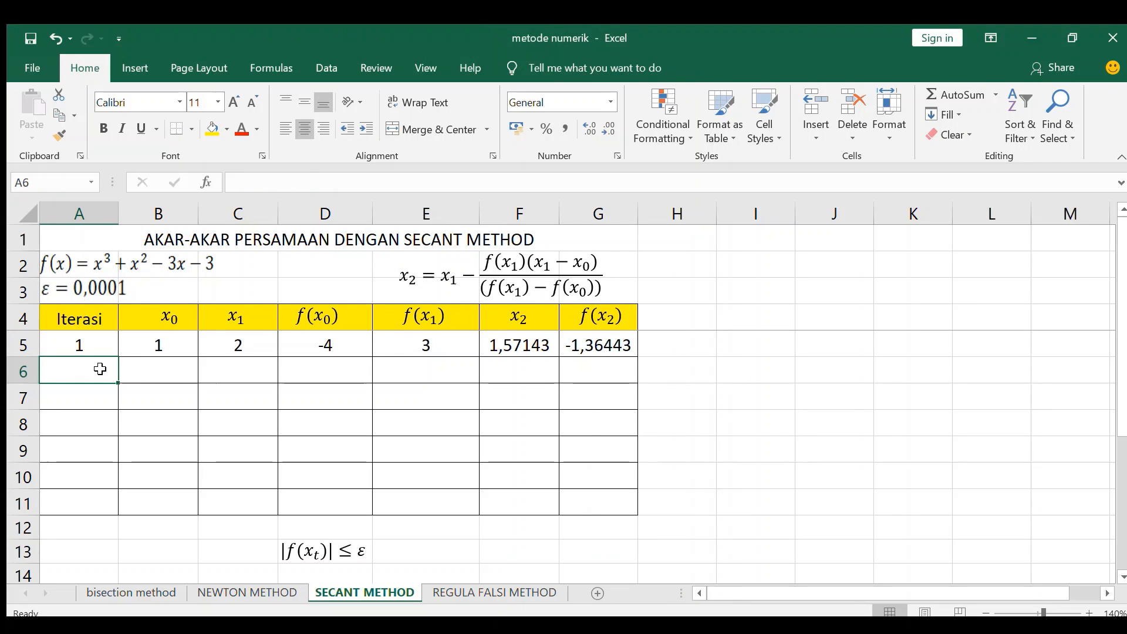
text(=)
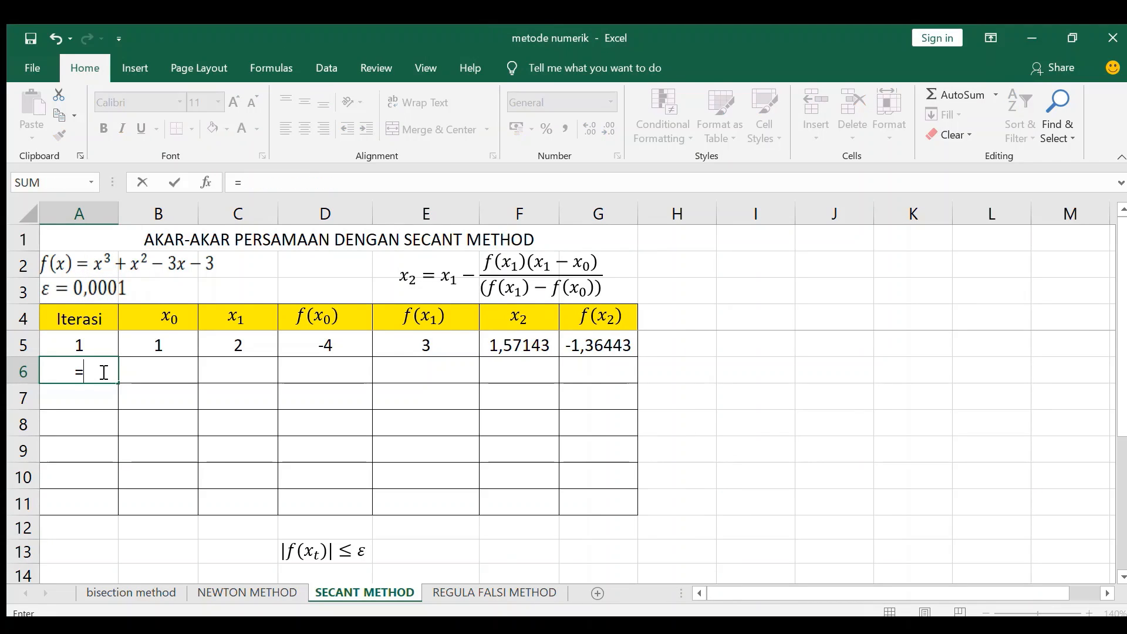
click(91, 351)
text(+)
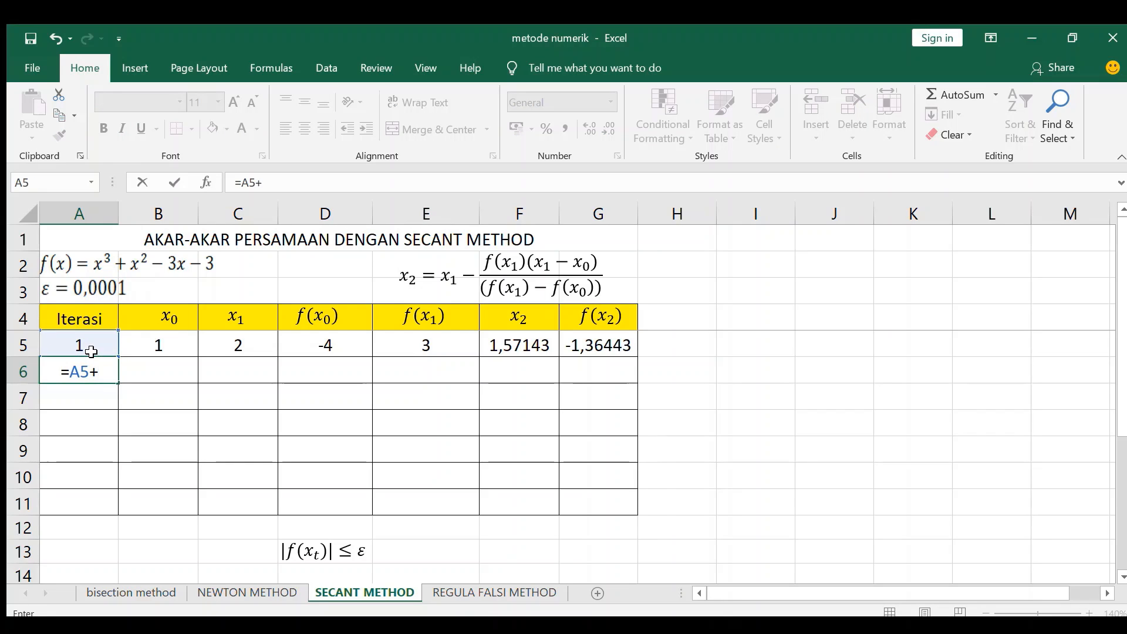
text(1)
key(Return)
click(834, 450)
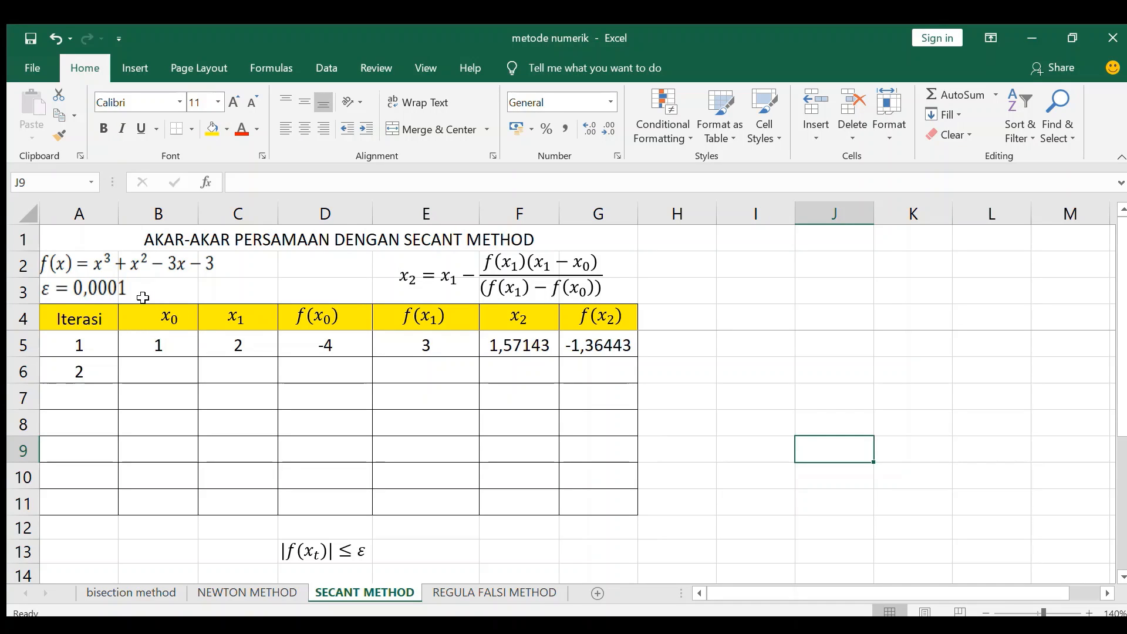
Step: Set the second iteration's starting values from row 5, with x0 in B6 as =C5 and x1 in C6 as =F5
click(157, 370)
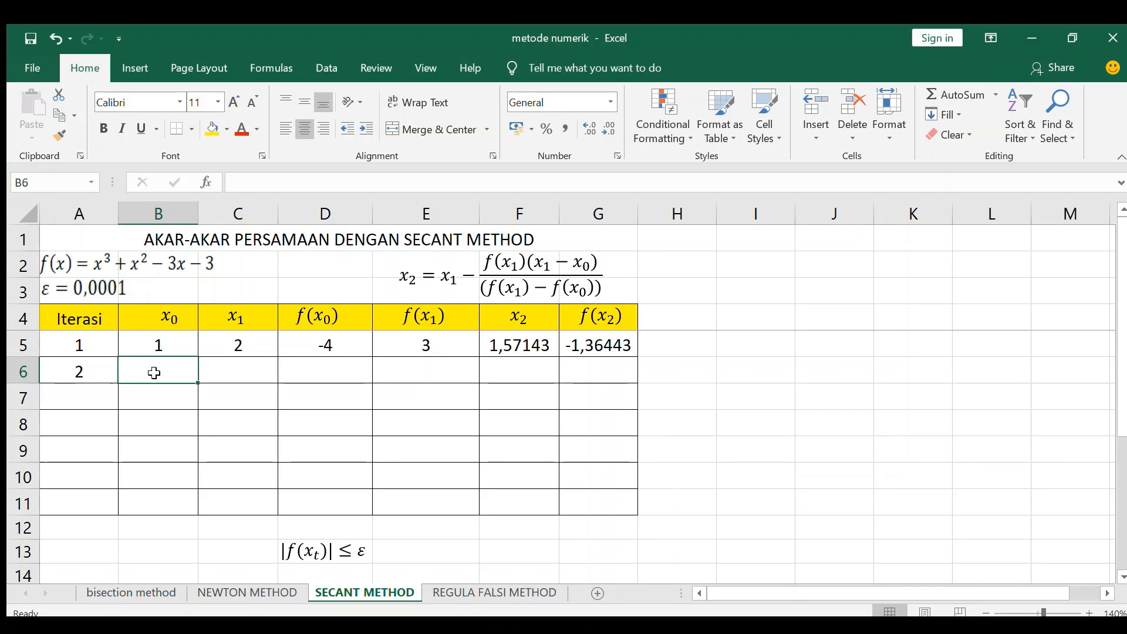
text(=)
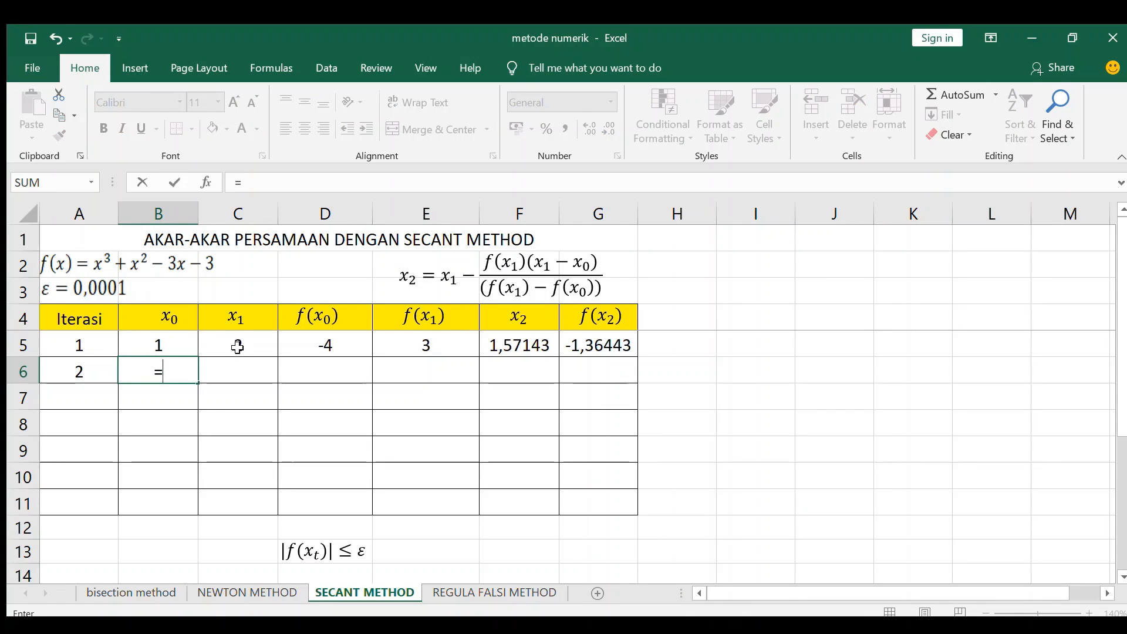
click(237, 346)
key(Return)
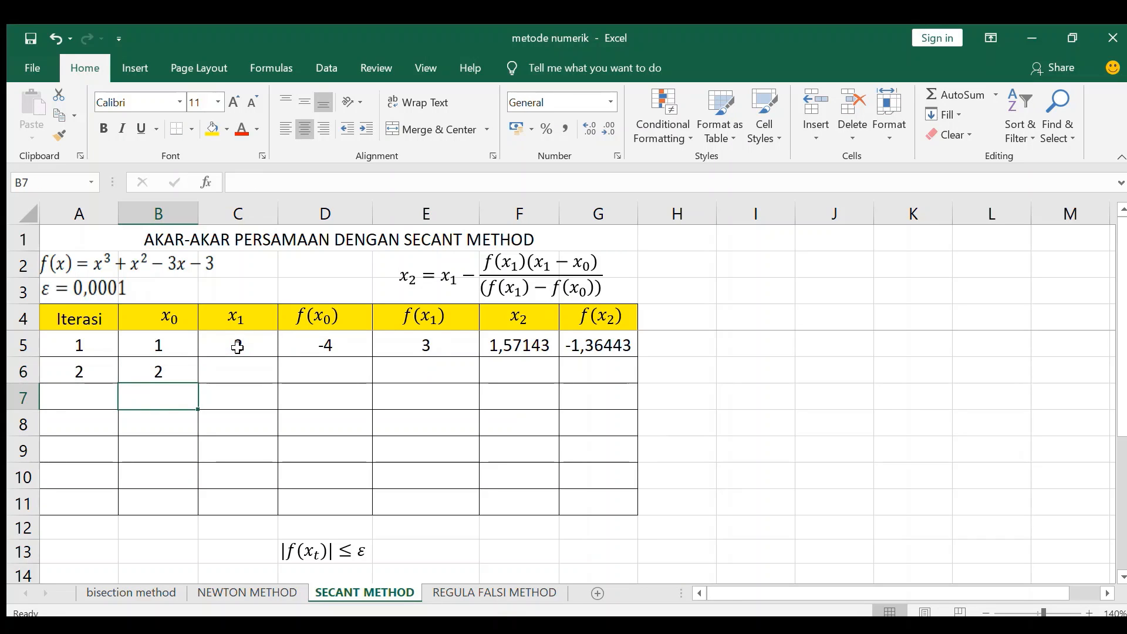
click(244, 369)
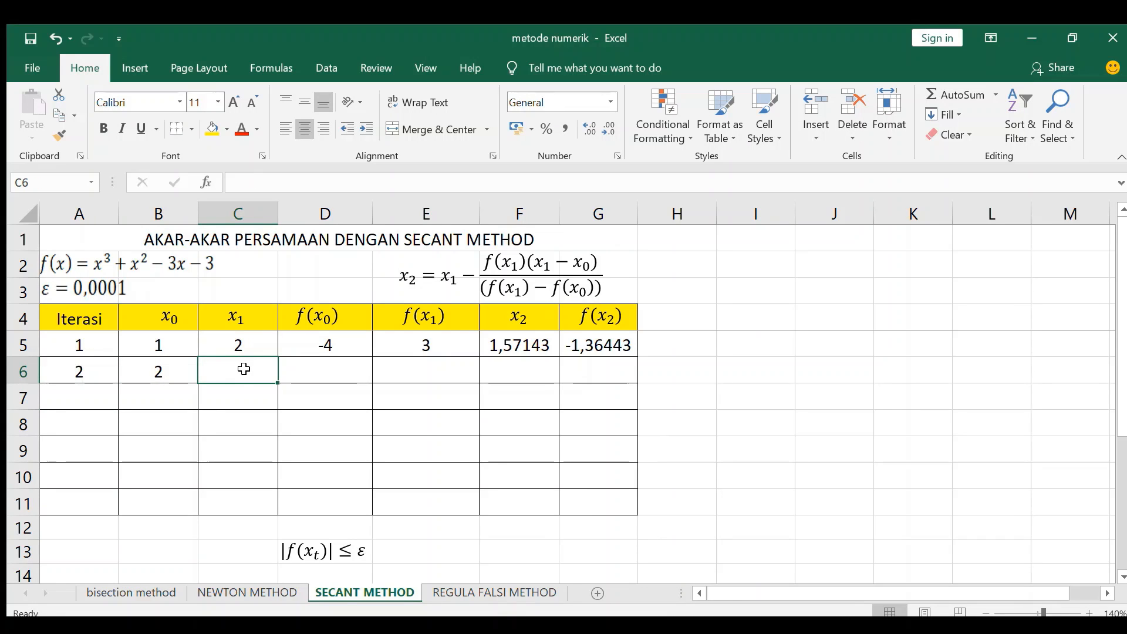
text(=)
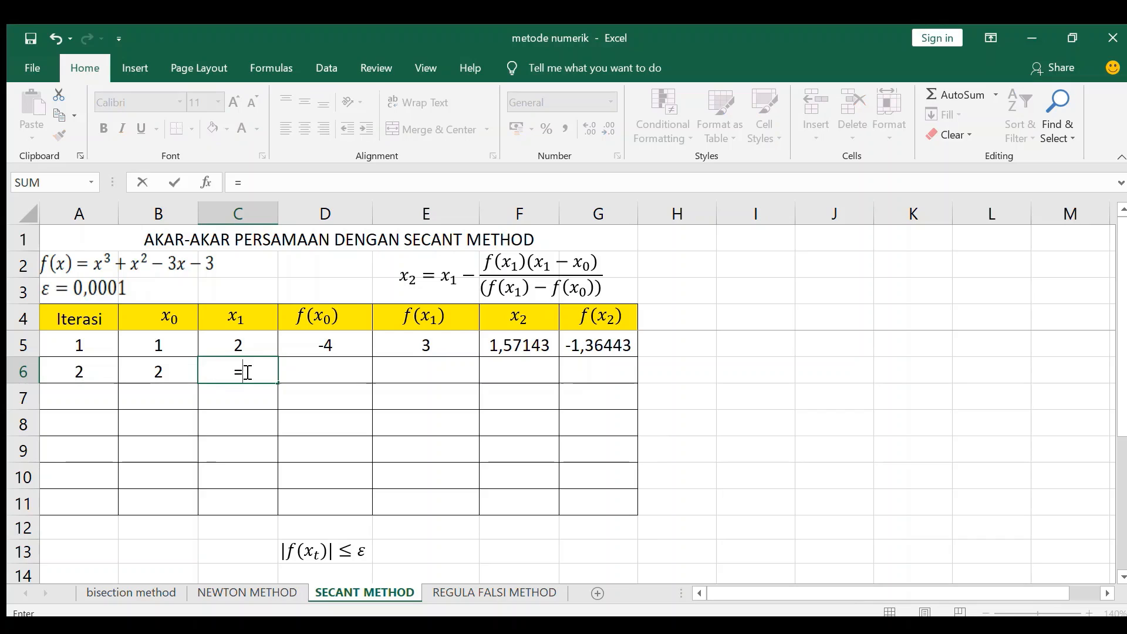
click(530, 347)
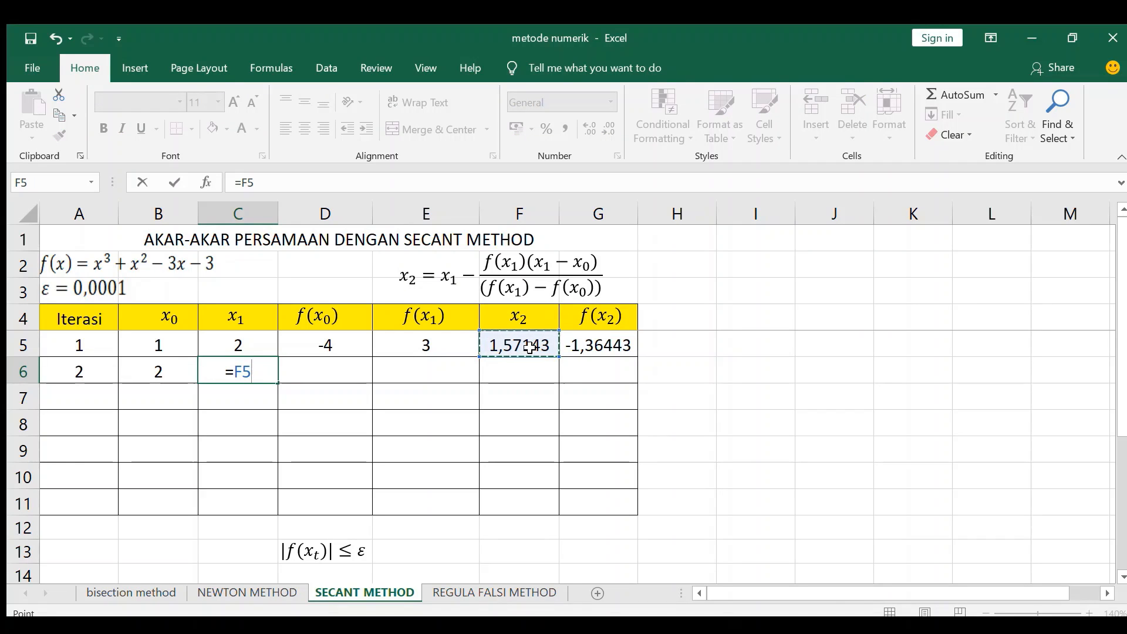
key(Return)
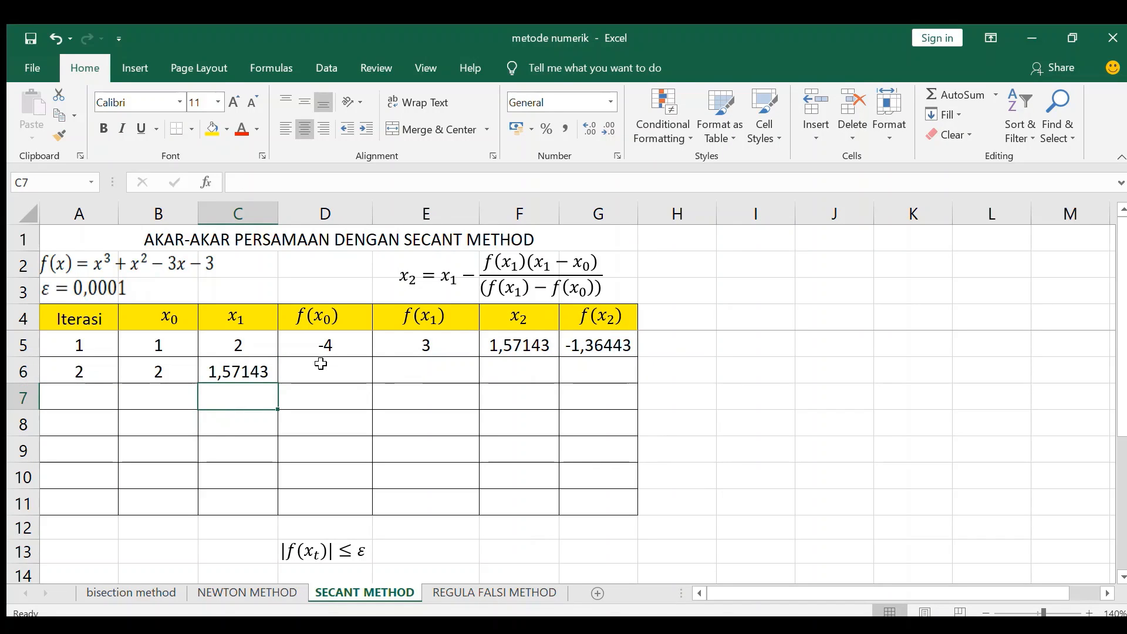
Step: Copy the f(x0) and f(x1) formulas from D5 and E5 down into row 6
click(334, 348)
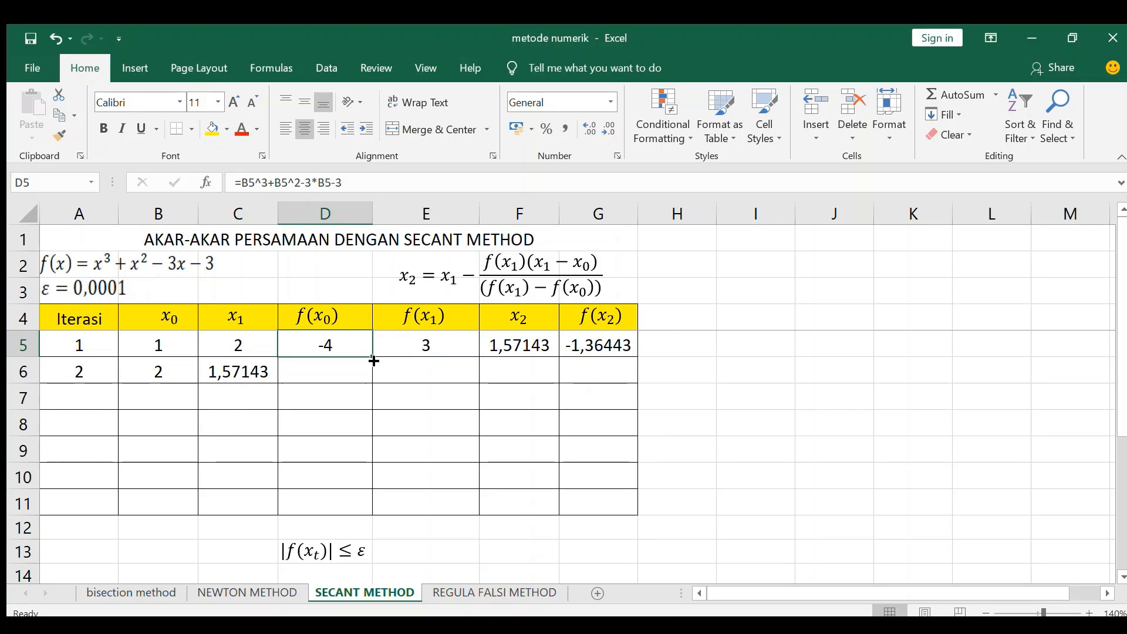
drag(374, 359, 375, 387)
click(457, 347)
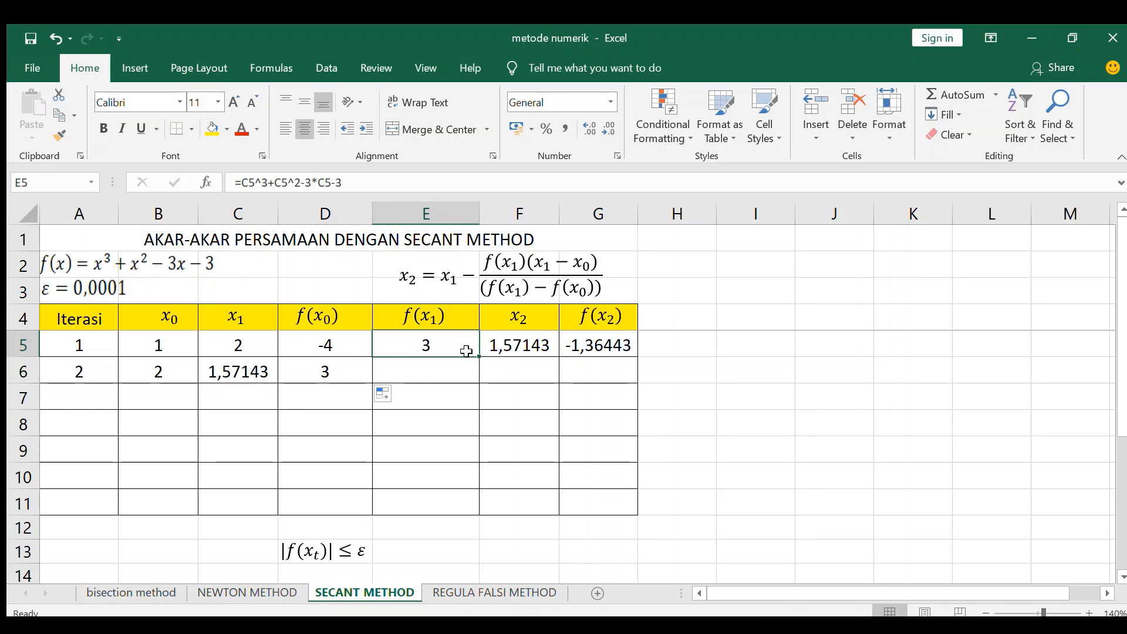
drag(479, 359, 479, 387)
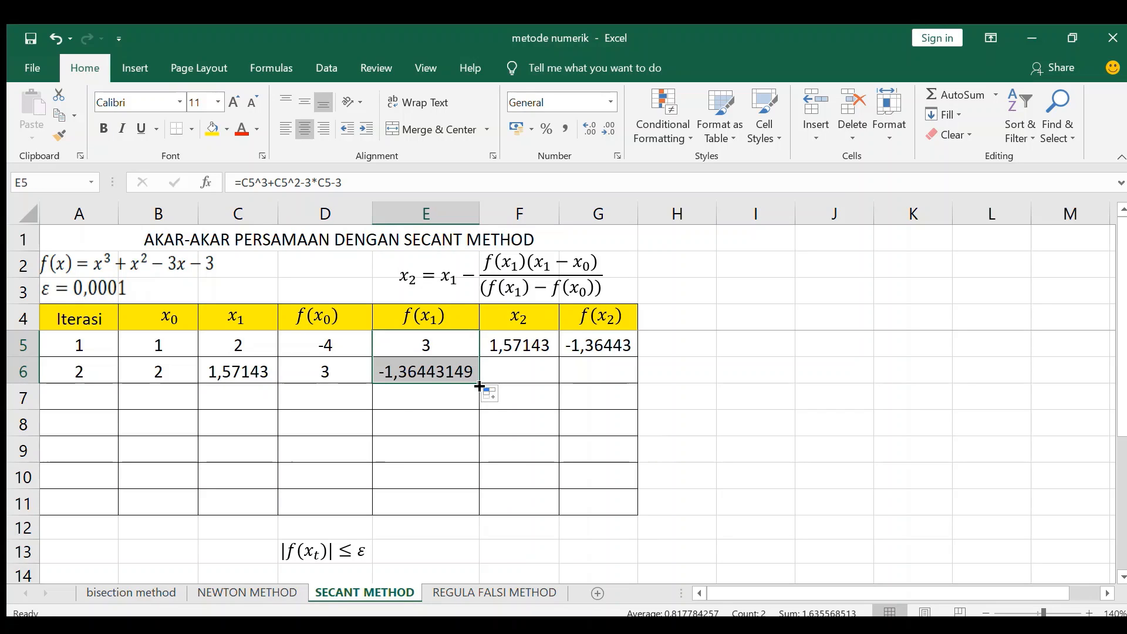
Step: Copy the x2 and f(x2) formulas from F5 and G5 down into row 6
click(549, 345)
shift+click(587, 346)
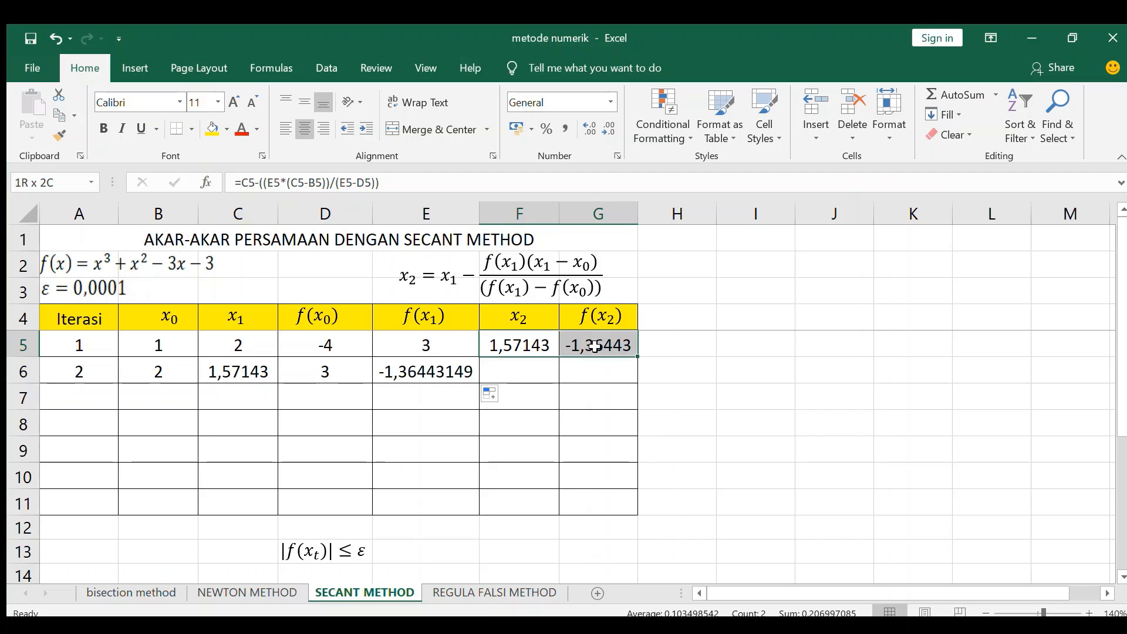
drag(639, 357, 639, 380)
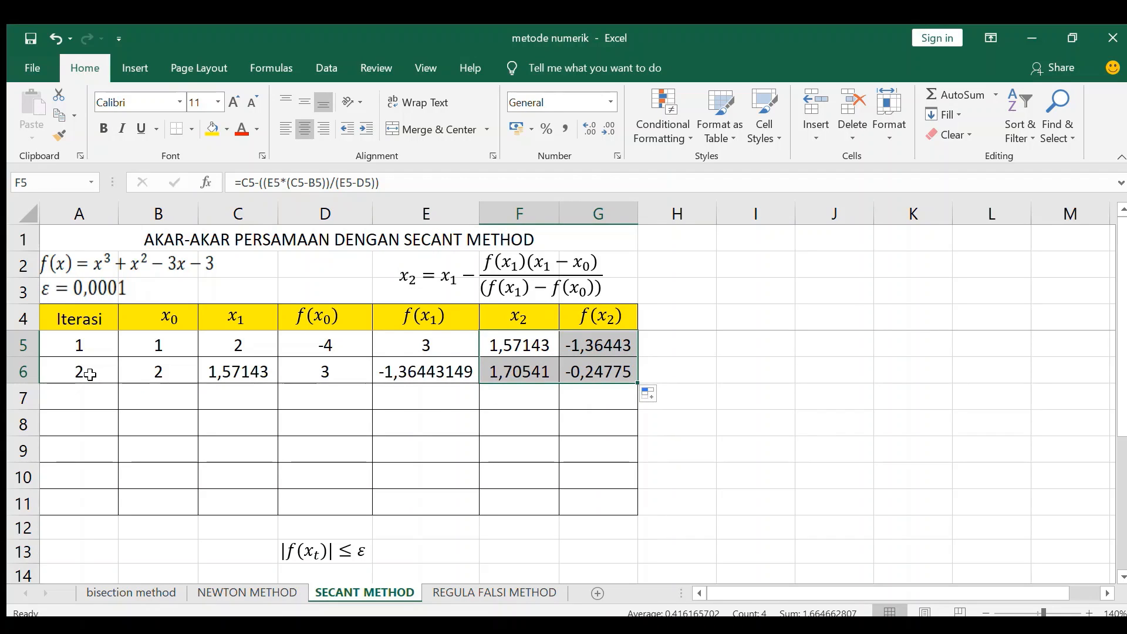
Step: Fill the complete second iteration row A6:G6 down through row 11 to generate iterations 3 to 7
click(80, 371)
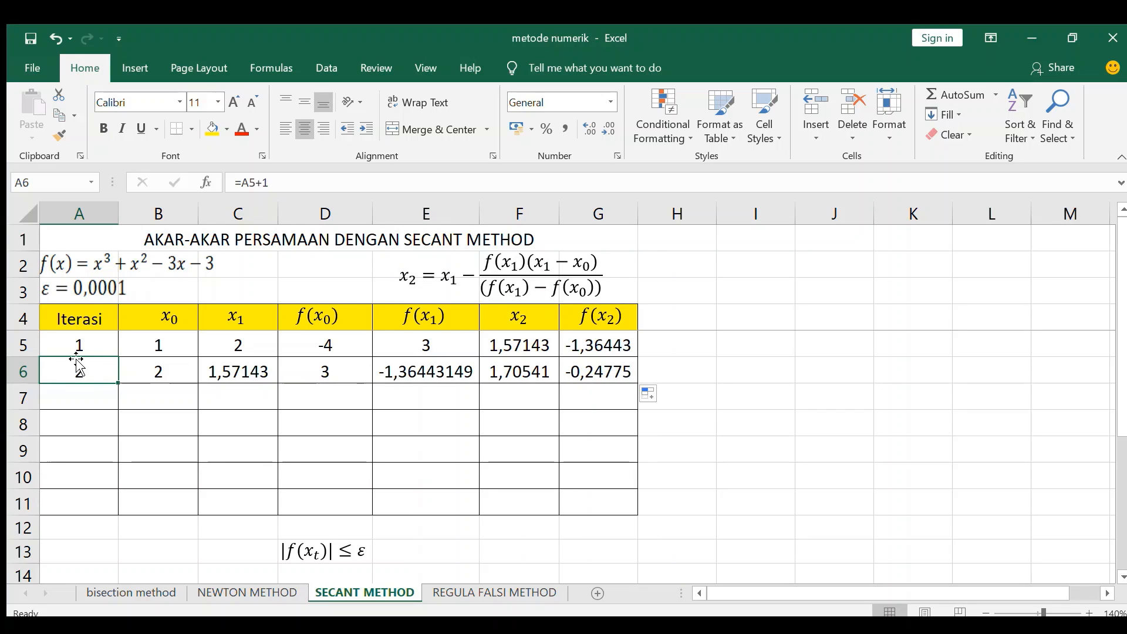
drag(78, 367, 611, 370)
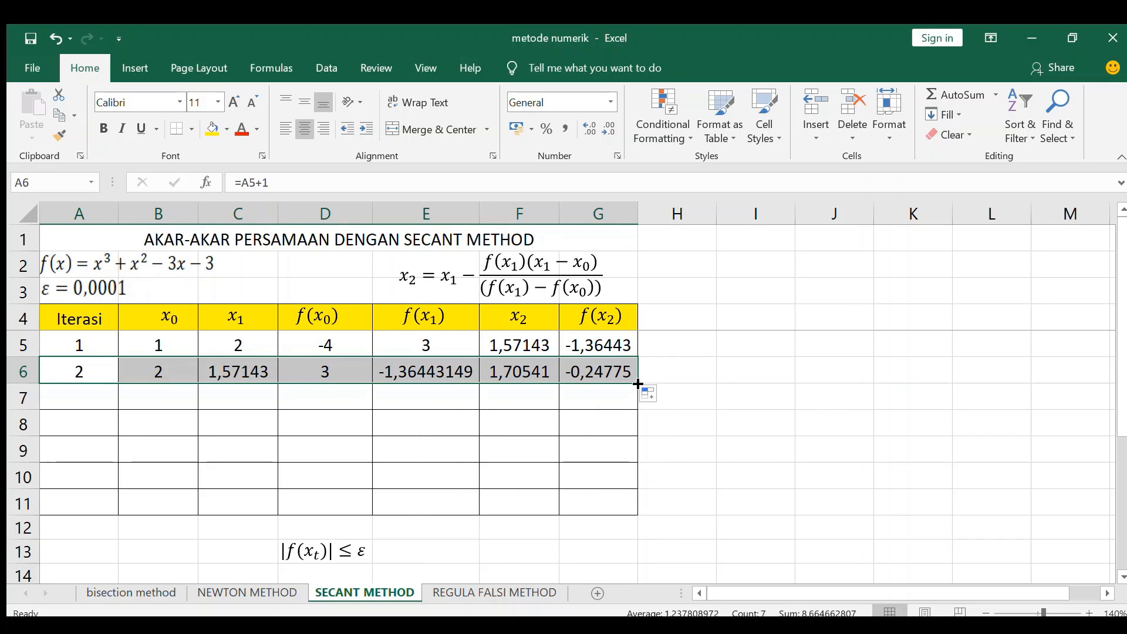
drag(638, 384, 632, 502)
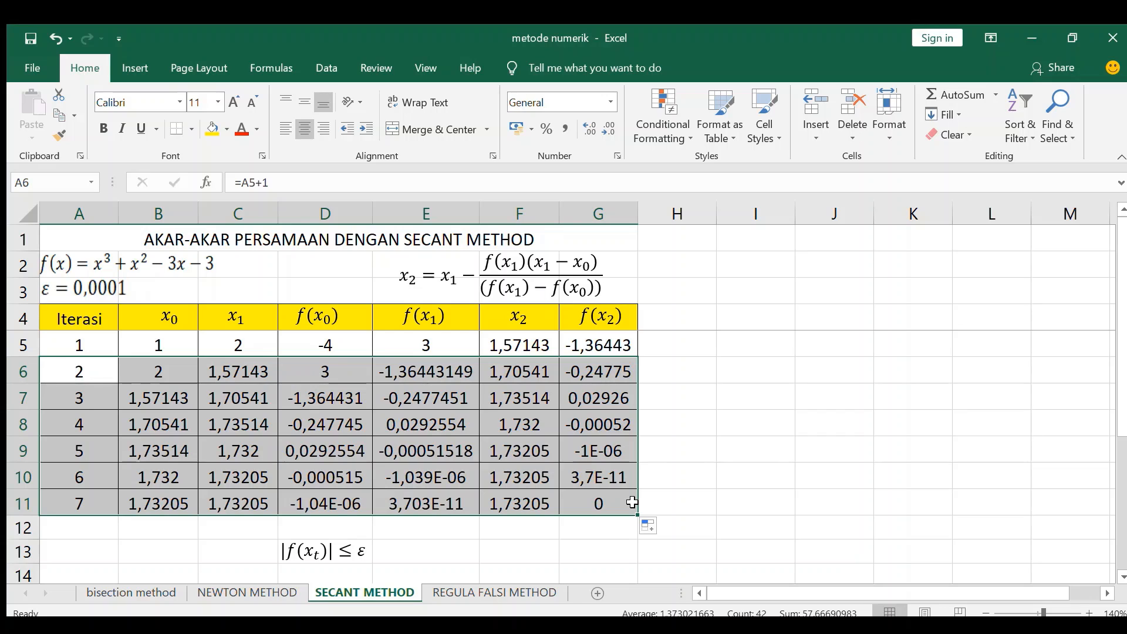
Step: Check f(x2) in G11 against the stopping criterion |f(xt)| ≤ ε and colour the final x2 value in F11 red
click(601, 503)
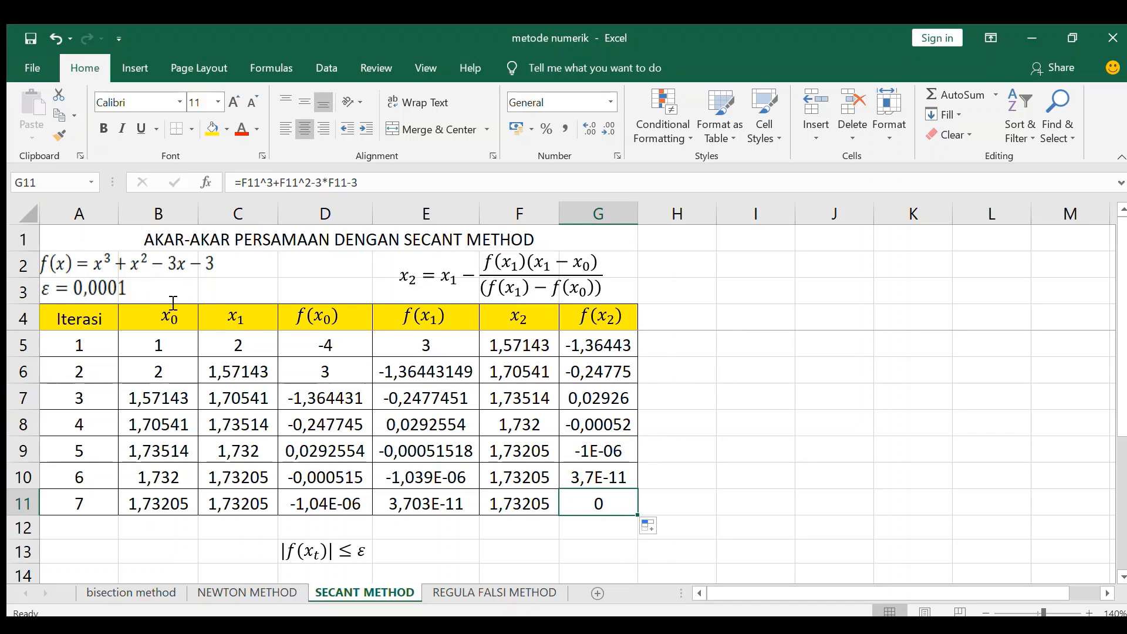
click(321, 554)
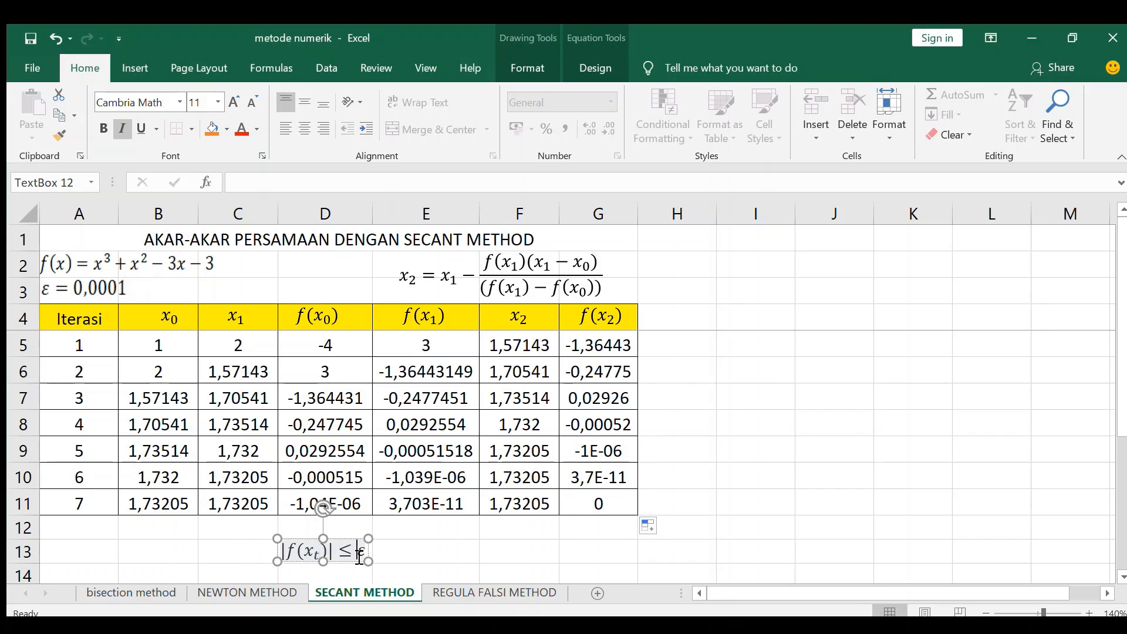
click(541, 505)
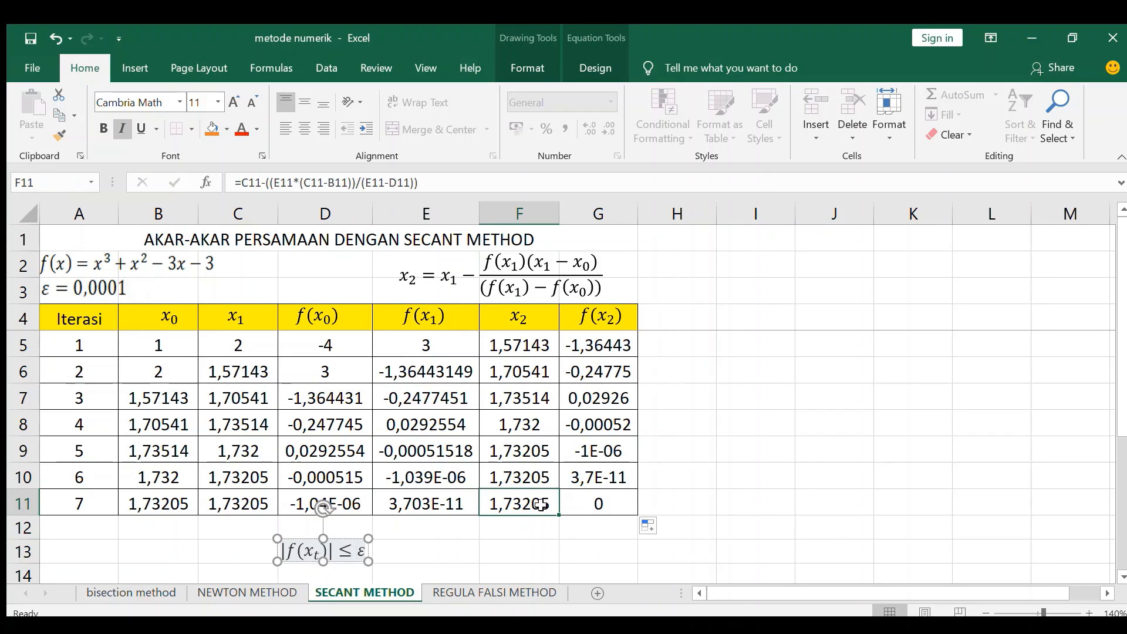
click(242, 129)
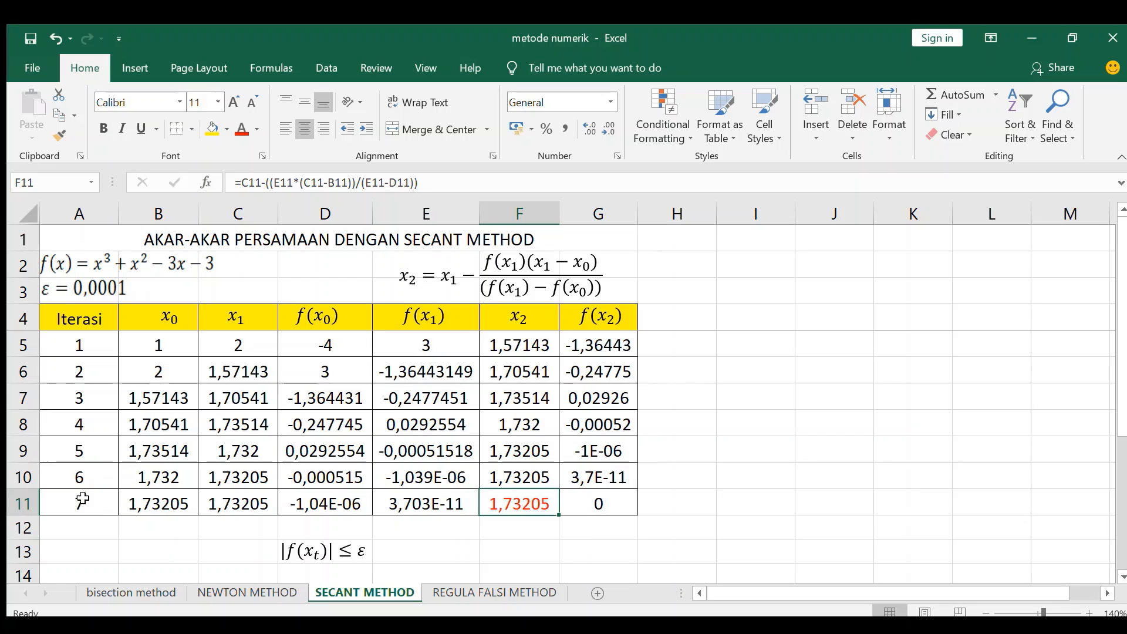
Step: Compare the secant table's root with the result on the NEWTON METHOD sheet, and return to the SECANT METHOD sheet
click(233, 590)
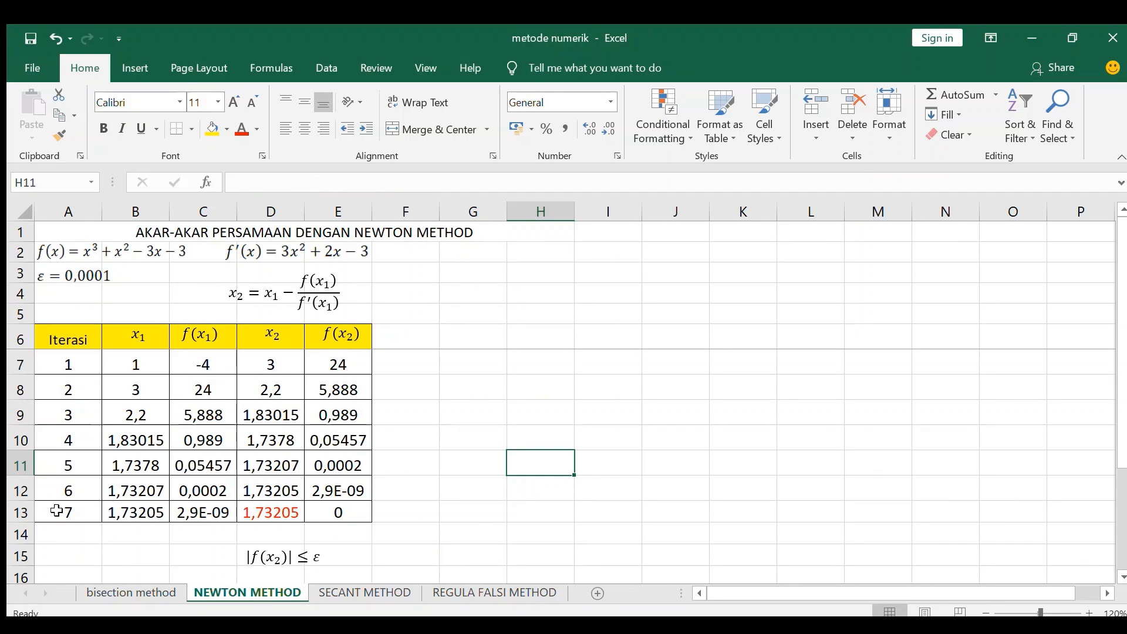
click(388, 593)
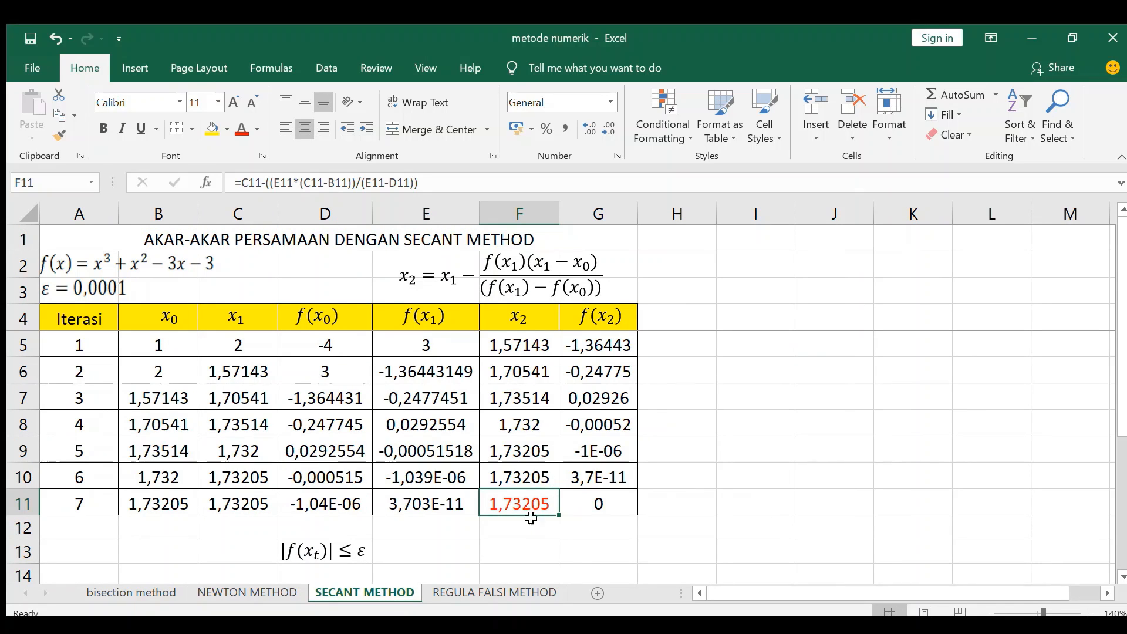